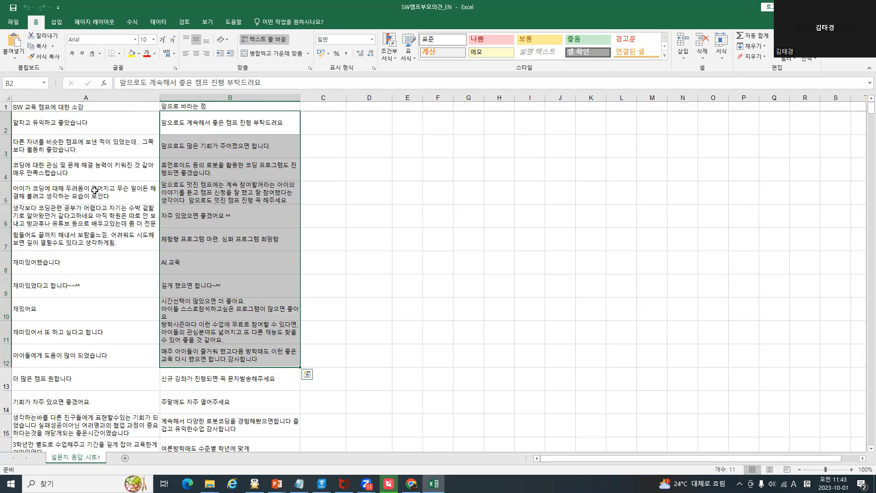
# Step: Examine the parents' camp impressions and future wishes in columns A and B of the survey workbook
pyautogui.click(109, 130)
pyautogui.click(206, 133)
pyautogui.moveTo(213, 132); pyautogui.dragTo(229, 359)
pyautogui.moveTo(64, 122); pyautogui.dragTo(72, 320)
pyautogui.moveTo(214, 129); pyautogui.dragTo(206, 337)
pyautogui.click(206, 337)
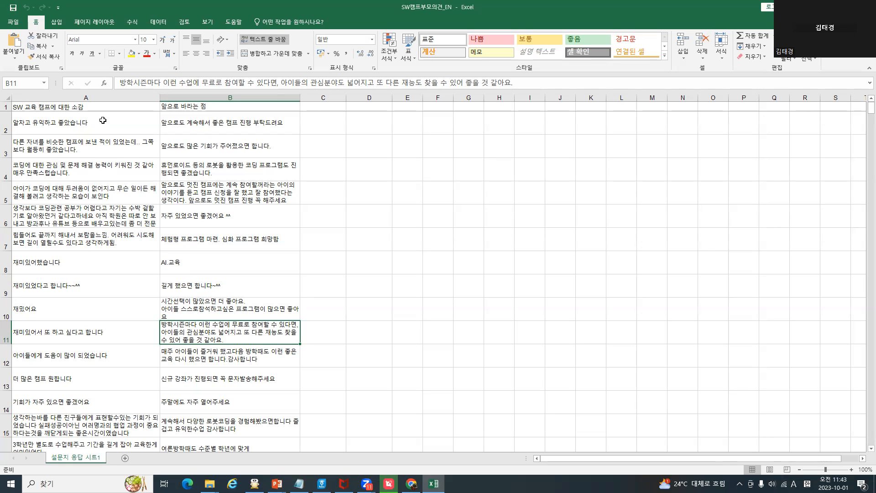
pyautogui.moveTo(105, 107); pyautogui.dragTo(137, 267)
pyautogui.moveTo(215, 109); pyautogui.dragTo(220, 286)
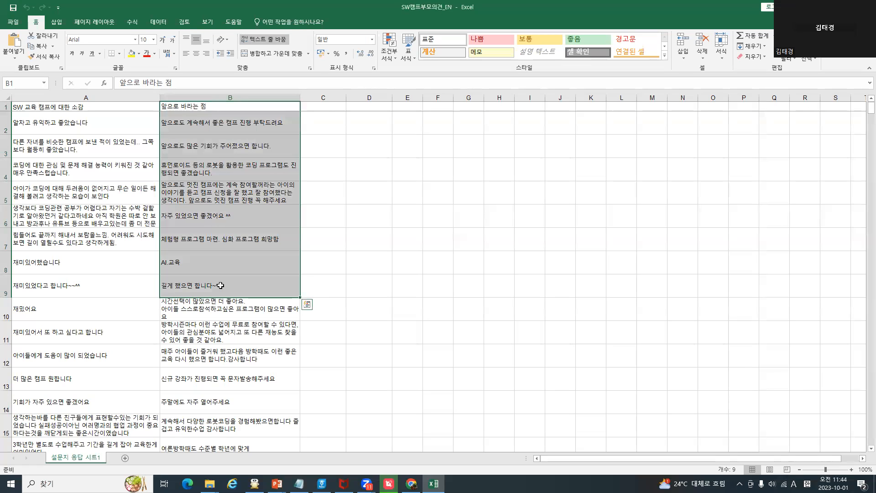
pyautogui.click(110, 253)
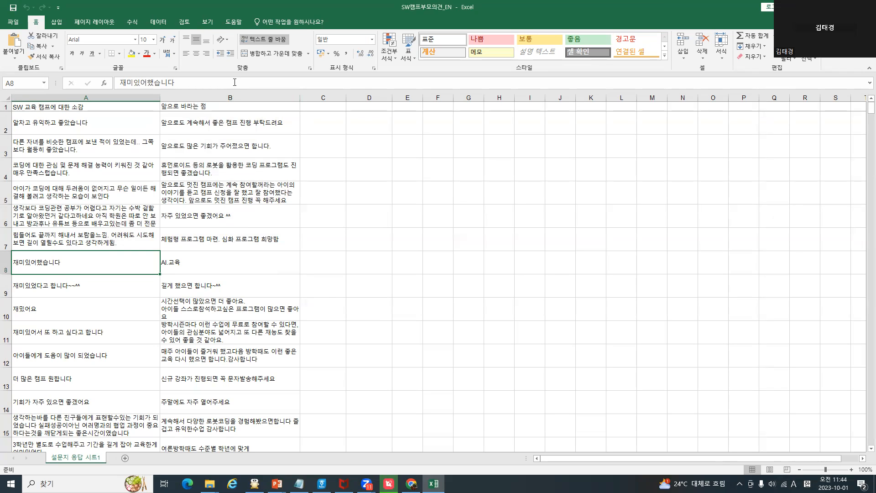
# Step: Switch to Google Drive in Chrome and open SW캠프부모의견_EN.xlsx with Google Sheets
pyautogui.hotkey('alt', 'Tab')
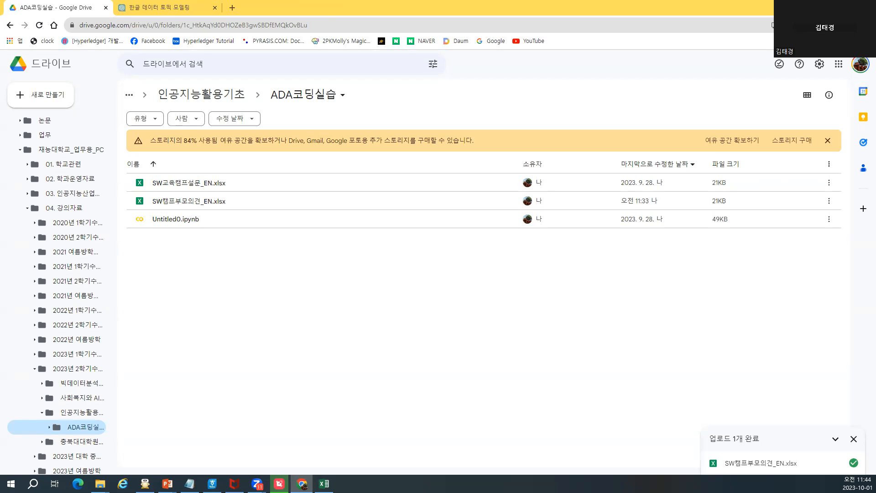
pyautogui.click(190, 204)
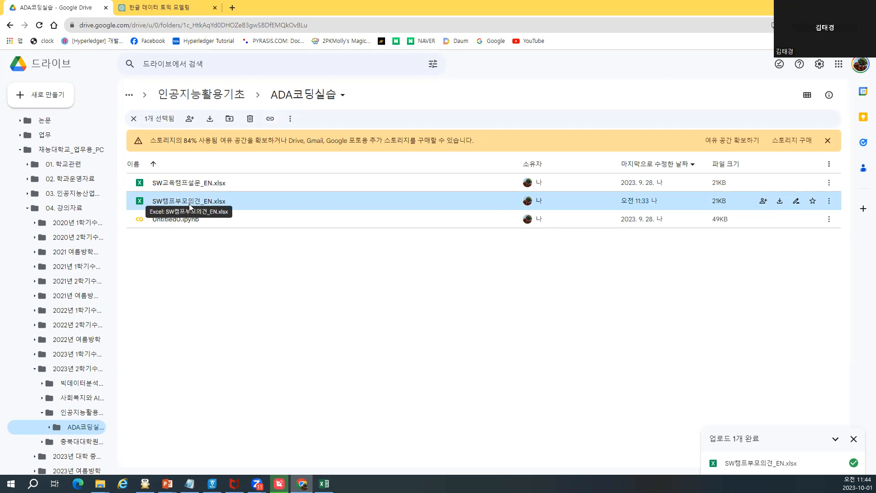
pyautogui.rightClick(189, 204)
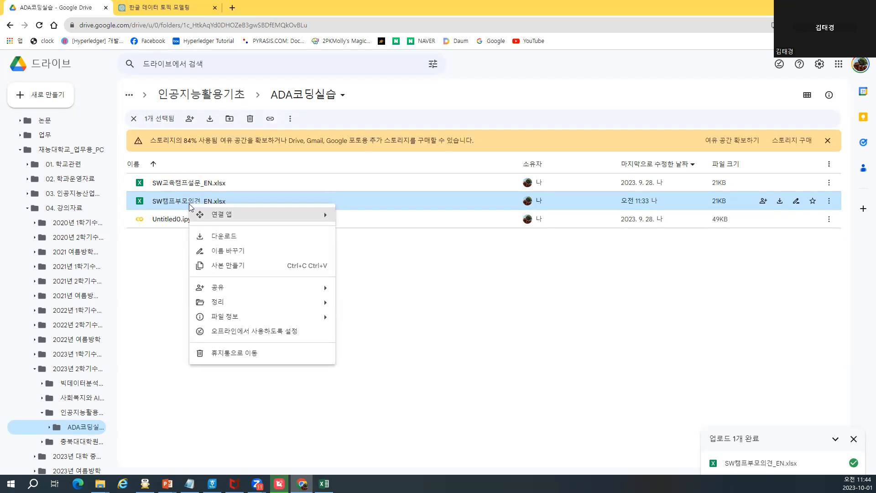
pyautogui.moveTo(277, 222)
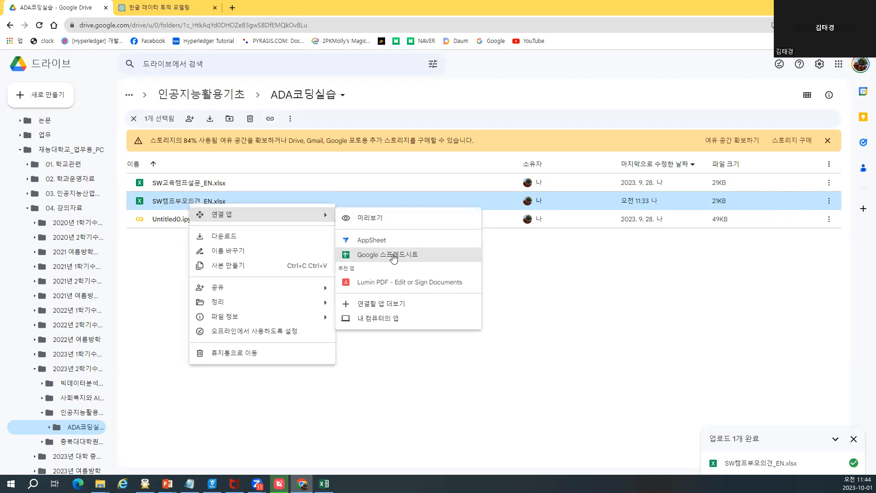
pyautogui.click(395, 258)
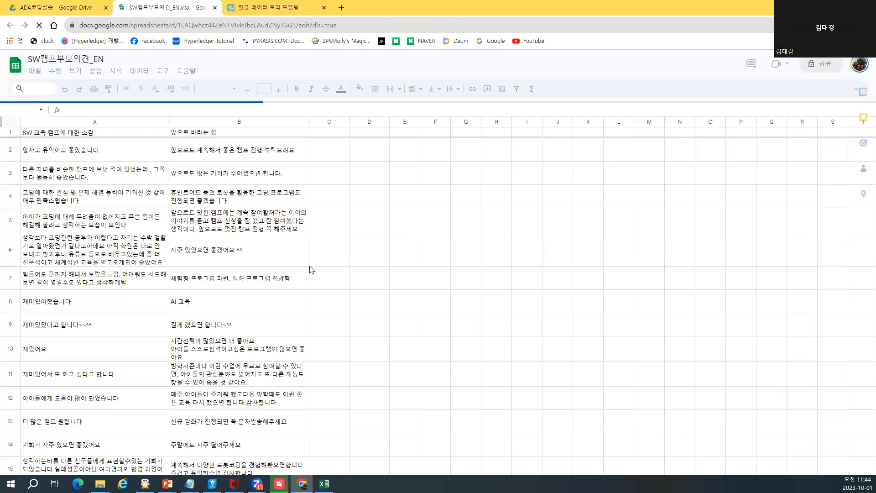
# Step: Check the headers and Korean comments in columns A and B of the opened spreadsheet
pyautogui.click(104, 173)
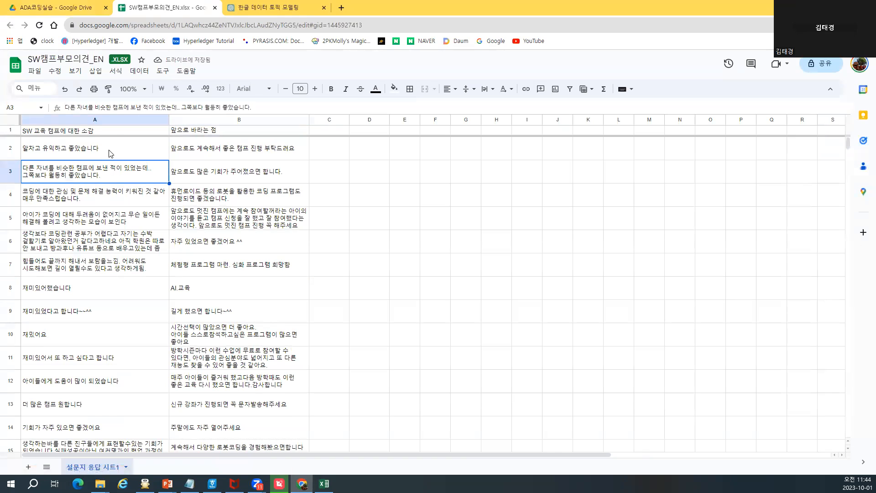
pyautogui.click(110, 133)
pyautogui.click(212, 131)
pyautogui.click(218, 173)
pyautogui.click(94, 247)
pyautogui.click(206, 313)
pyautogui.click(370, 265)
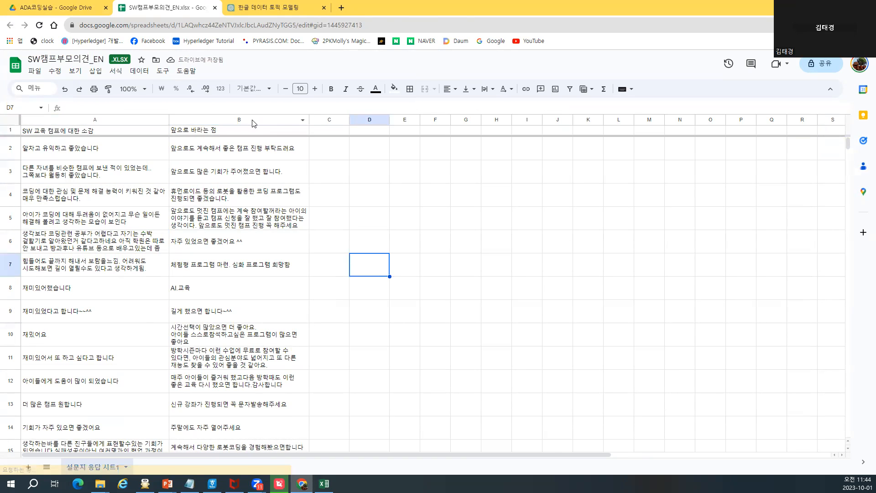
# Step: Insert one blank column between the impressions column and the 앞으로 바라는 점 column
pyautogui.rightClick(251, 120)
pyautogui.click(379, 196)
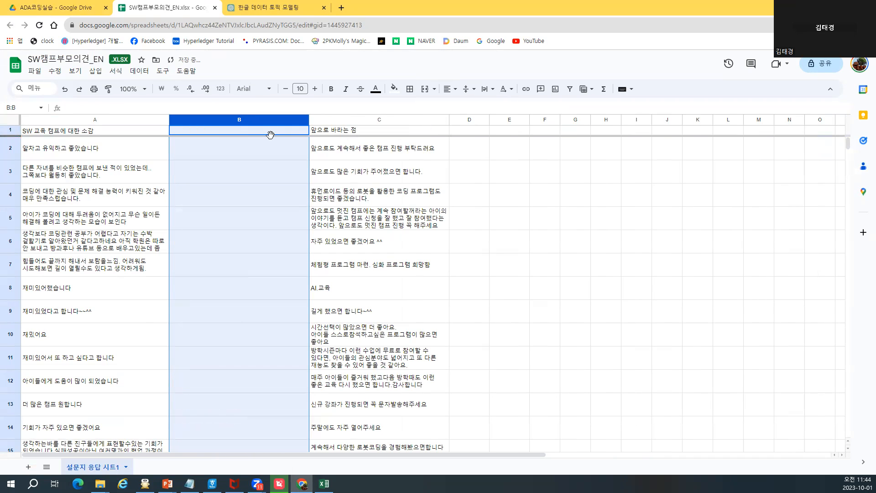
pyautogui.click(244, 169)
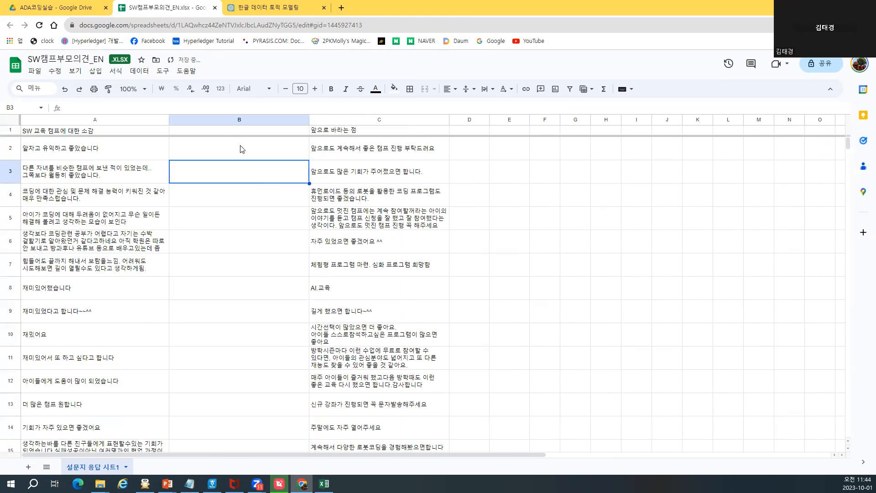
# Step: Enter =GOOGLETRANSLATE(A1,"ko","en") in cell B1 to translate the impressions header into English
pyautogui.click(231, 133)
pyautogui.write('=')
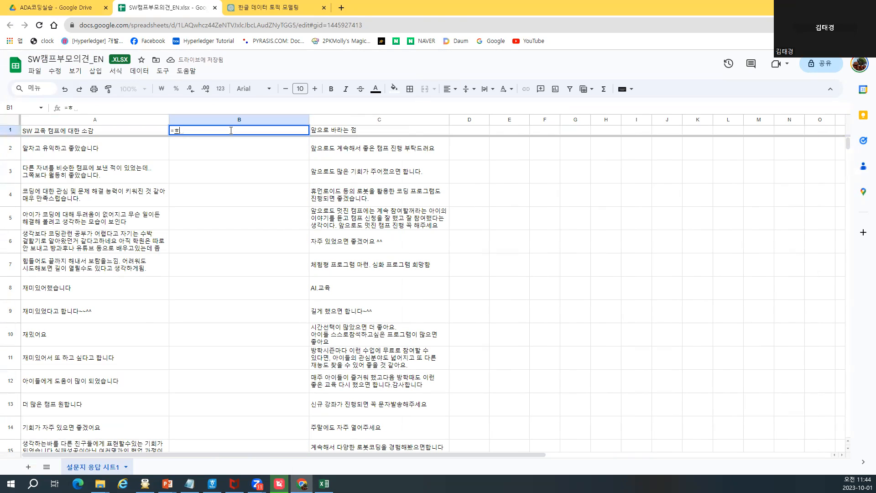
pyautogui.write('goo')
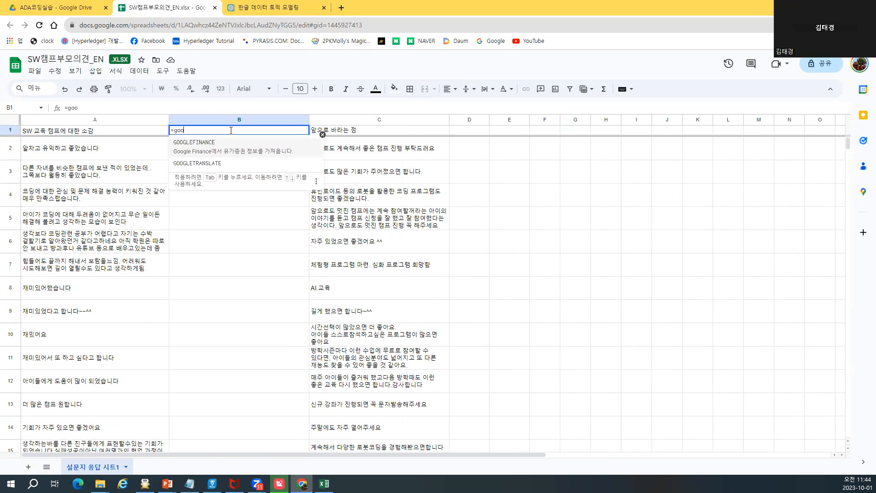
pyautogui.click(208, 158)
pyautogui.click(95, 134)
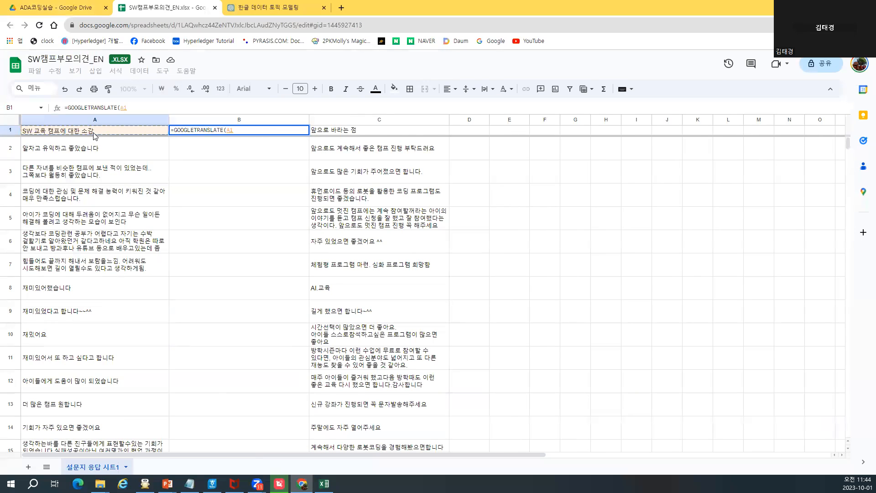
pyautogui.write(',"')
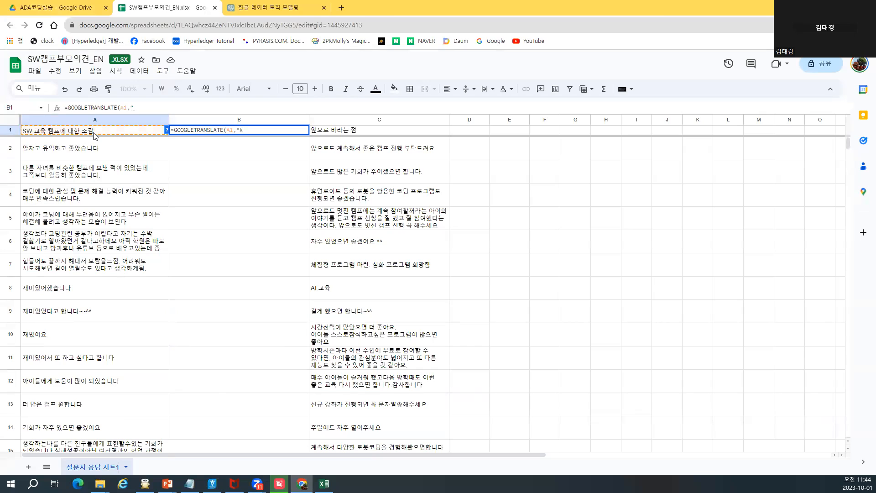
pyautogui.write('ko","en")')
pyautogui.press('Return')
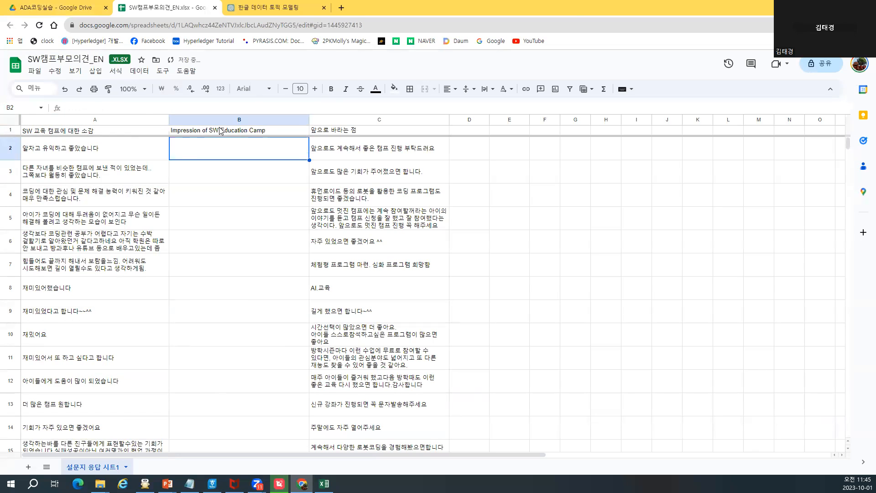
# Step: Fill the B1 translation formula down column B for all impressions and check the English results
pyautogui.click(223, 132)
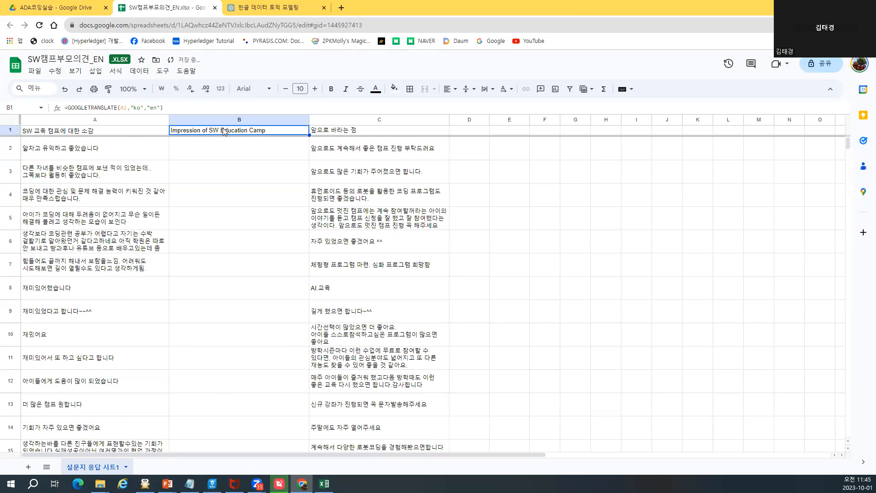
pyautogui.doubleClick(307, 133)
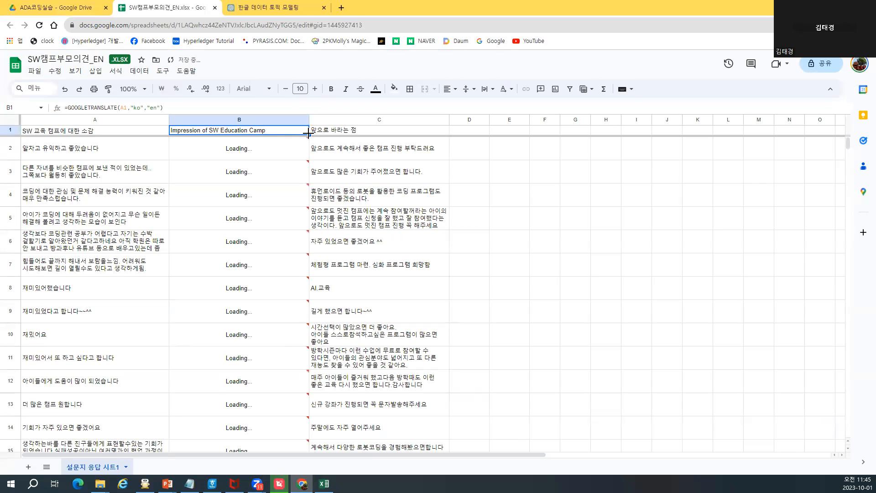
pyautogui.click(262, 201)
pyautogui.click(254, 264)
pyautogui.click(255, 356)
pyautogui.click(252, 388)
pyautogui.click(250, 407)
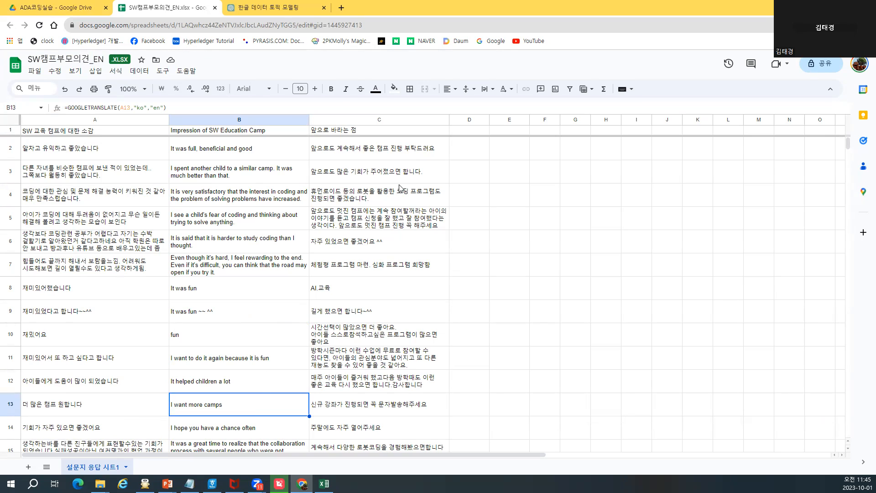
# Step: Reuse the B1 translation formula in D1 and down a widened column D to translate the wishes in column C
pyautogui.click(281, 132)
pyautogui.hotkey('ctrl', 'c')
pyautogui.click(470, 131)
pyautogui.hotkey('ctrl', 'v')
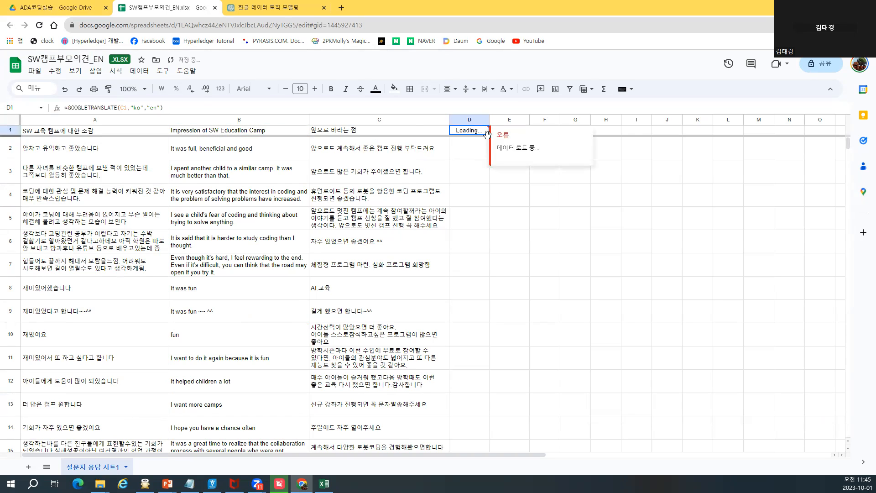
pyautogui.moveTo(490, 120); pyautogui.dragTo(586, 121)
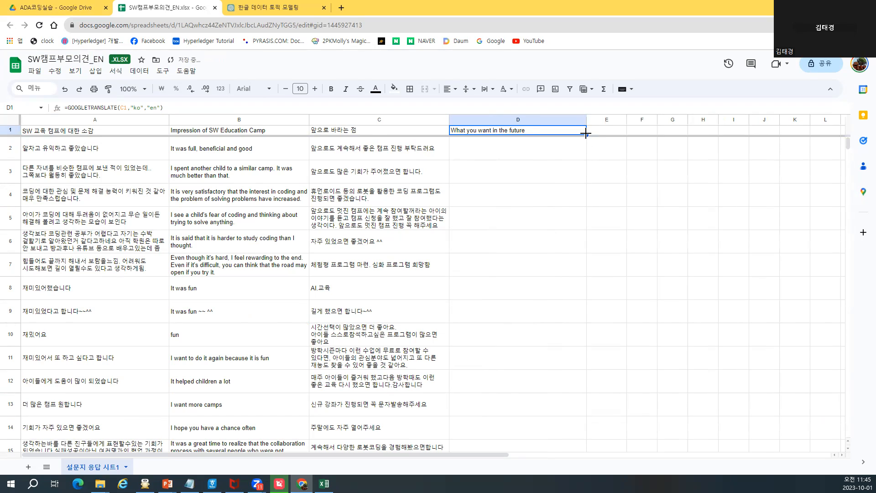
pyautogui.doubleClick(586, 133)
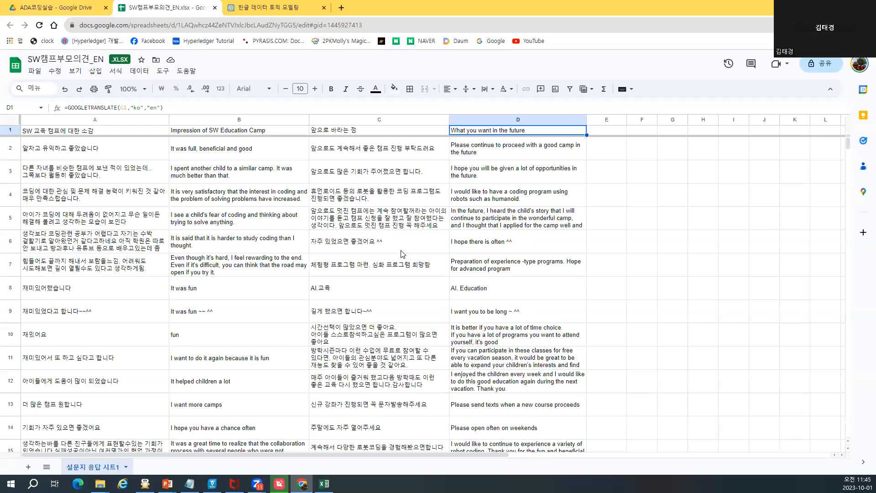
# Step: Insert one blank column to the left of the Korean wishes column C
pyautogui.rightClick(379, 120)
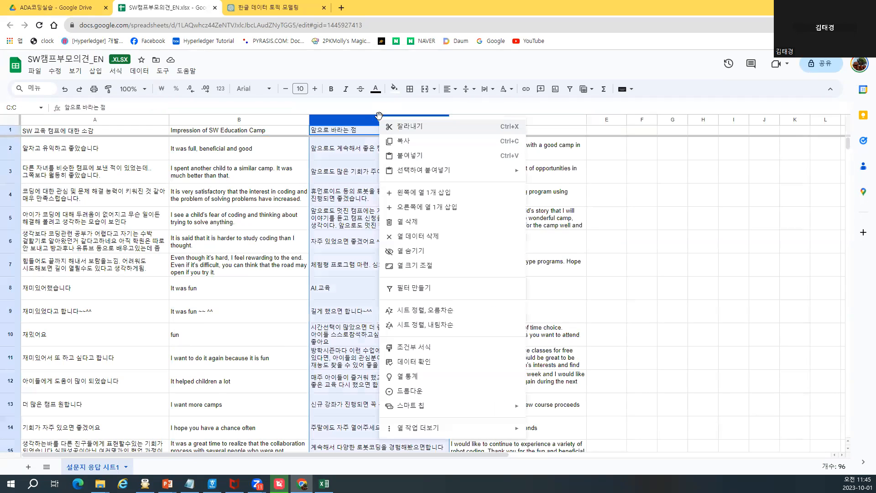
pyautogui.click(390, 200)
pyautogui.click(389, 201)
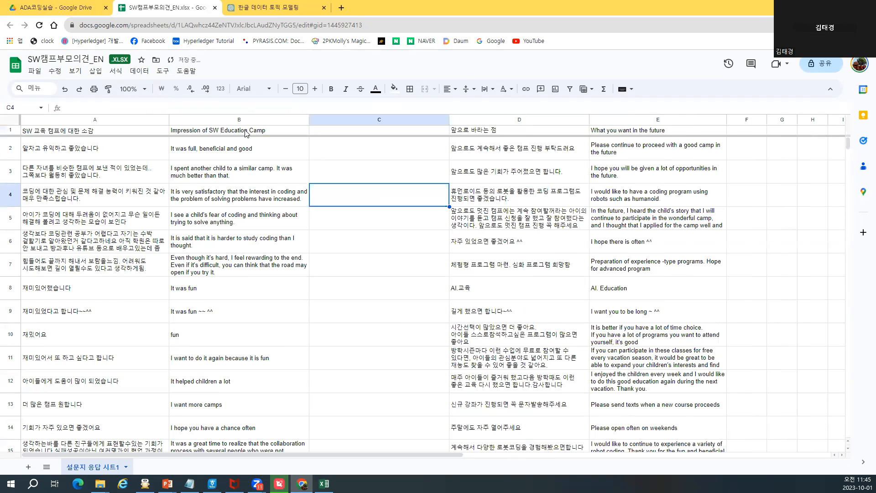
# Step: Copy the translated column B, paste it as values only into empty column C, and check the pasted cells
pyautogui.click(238, 130)
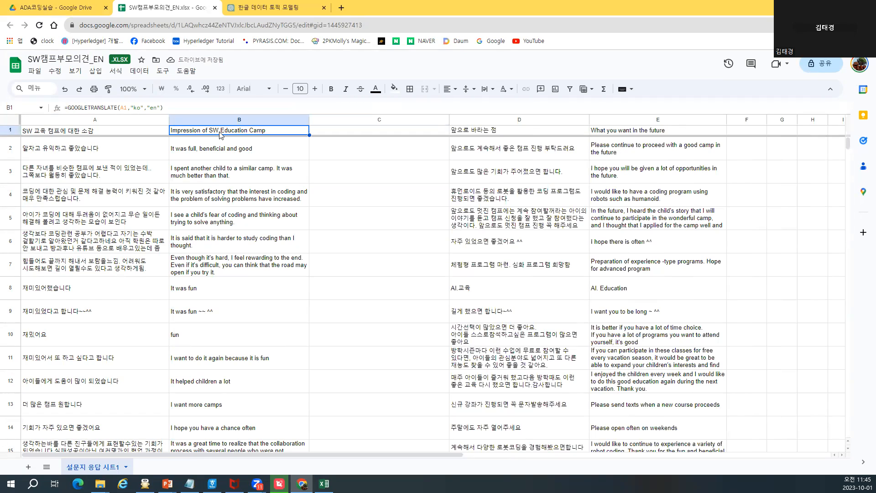
pyautogui.click(257, 119)
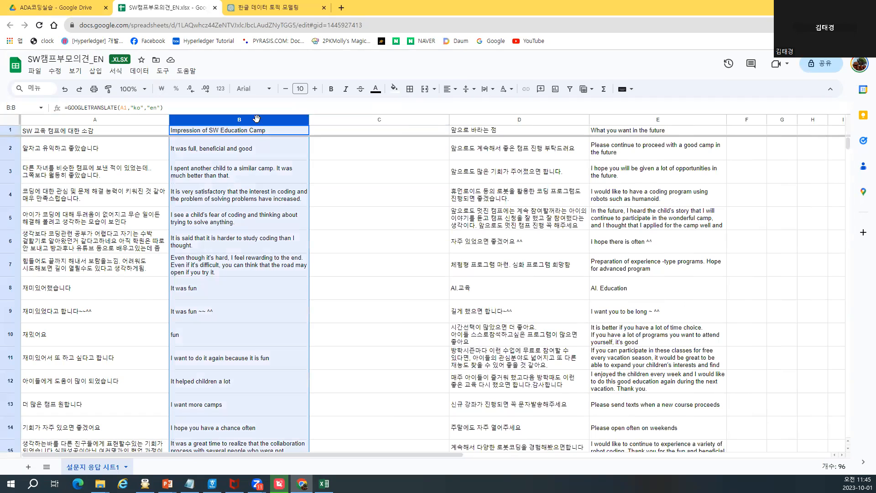
pyautogui.rightClick(257, 119)
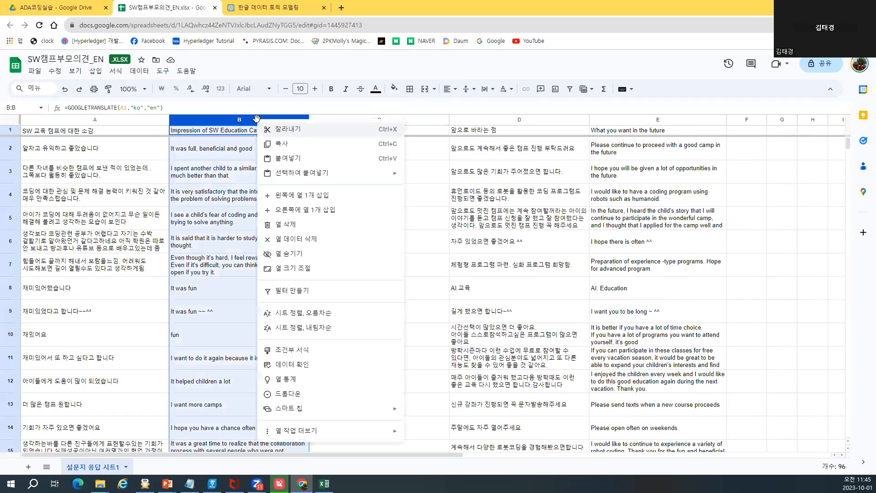
pyautogui.click(290, 146)
pyautogui.click(348, 118)
pyautogui.rightClick(348, 118)
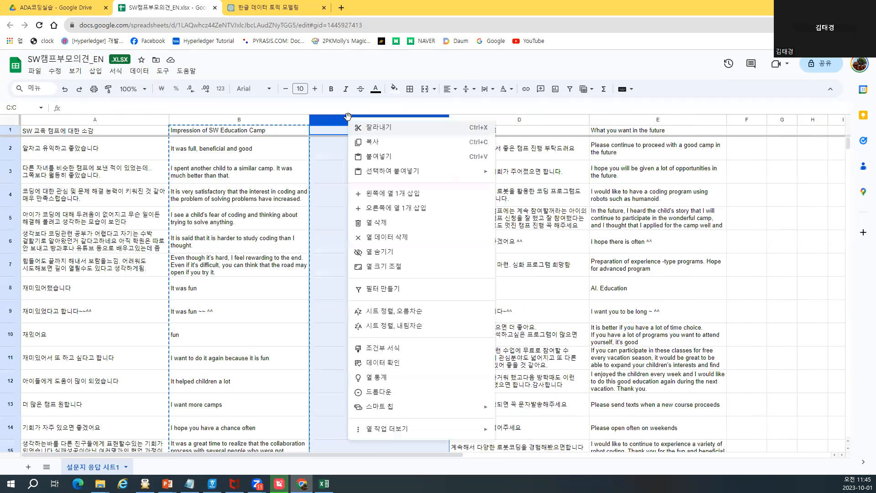
pyautogui.moveTo(452, 171)
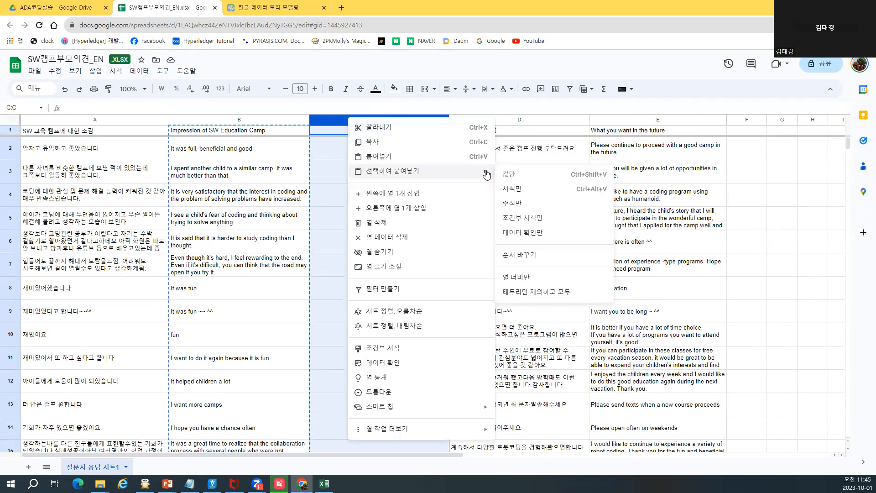
pyautogui.click(528, 178)
pyautogui.click(378, 152)
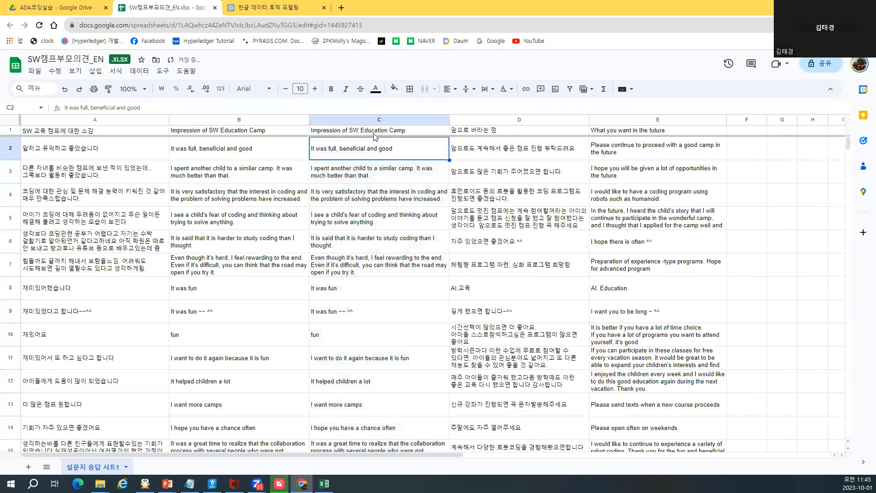
pyautogui.click(374, 195)
pyautogui.click(370, 242)
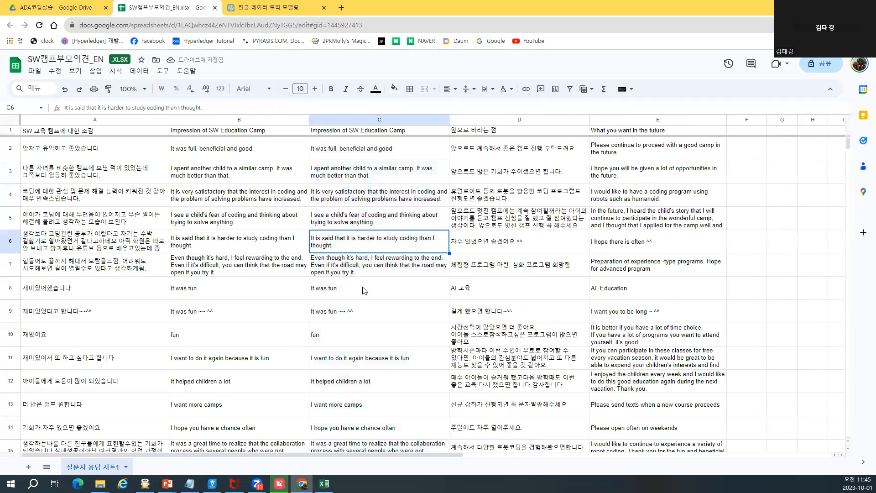
pyautogui.click(363, 290)
pyautogui.click(359, 332)
pyautogui.click(358, 383)
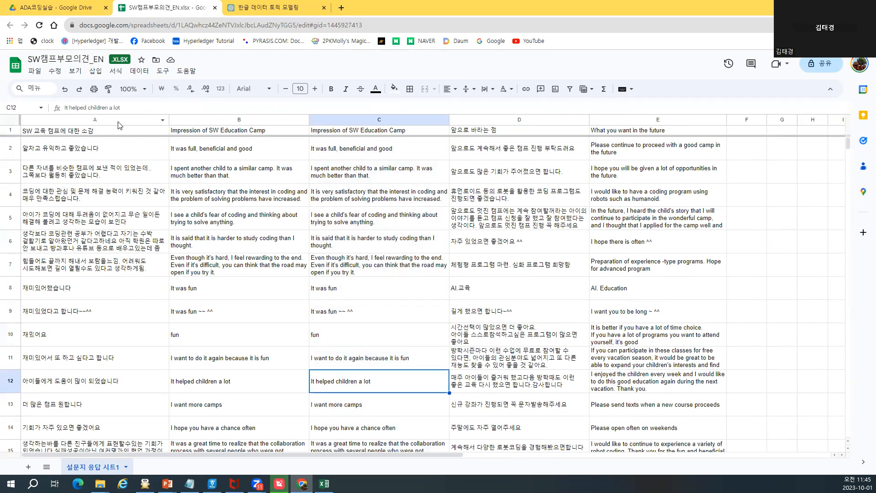
# Step: Delete columns A and B, which hold the Korean impressions and their translation formulas
pyautogui.click(122, 120)
pyautogui.keyDown('shift'); pyautogui.click(216, 121); pyautogui.keyUp('shift')
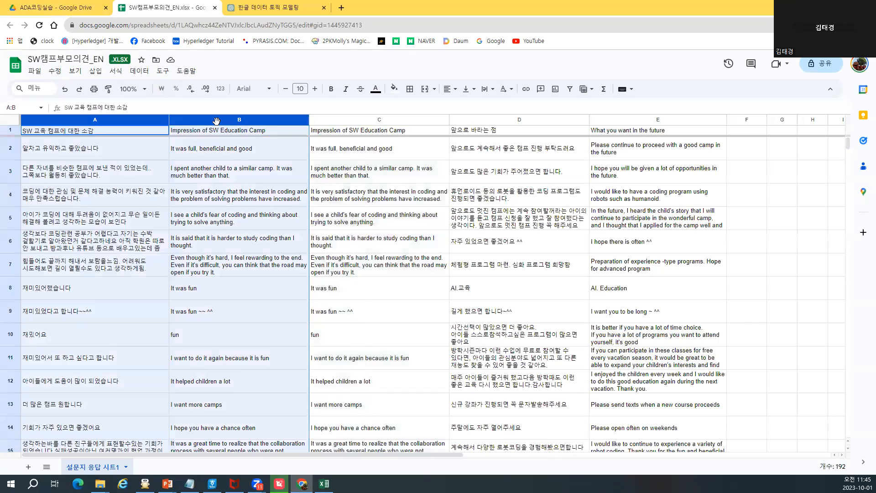
pyautogui.rightClick(217, 120)
pyautogui.click(255, 229)
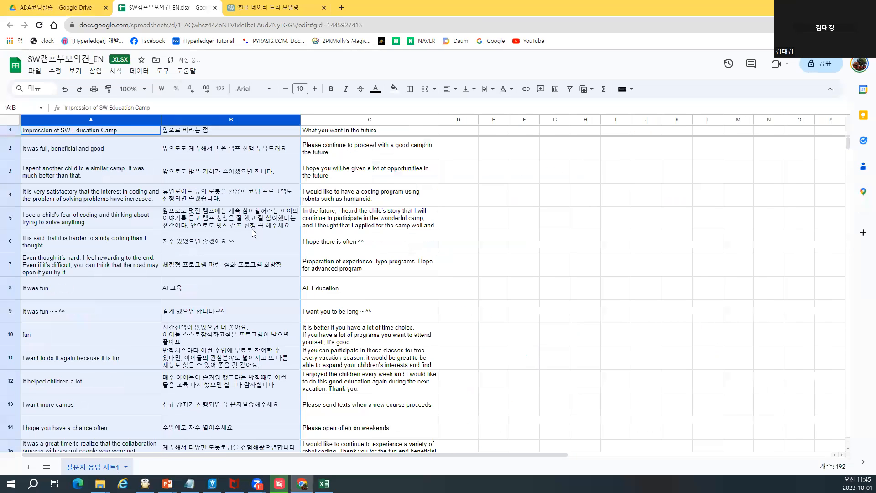
# Step: Copy the translated wishes in column C, paste them as values only into a widened column D, and check the pasted cells
pyautogui.click(362, 120)
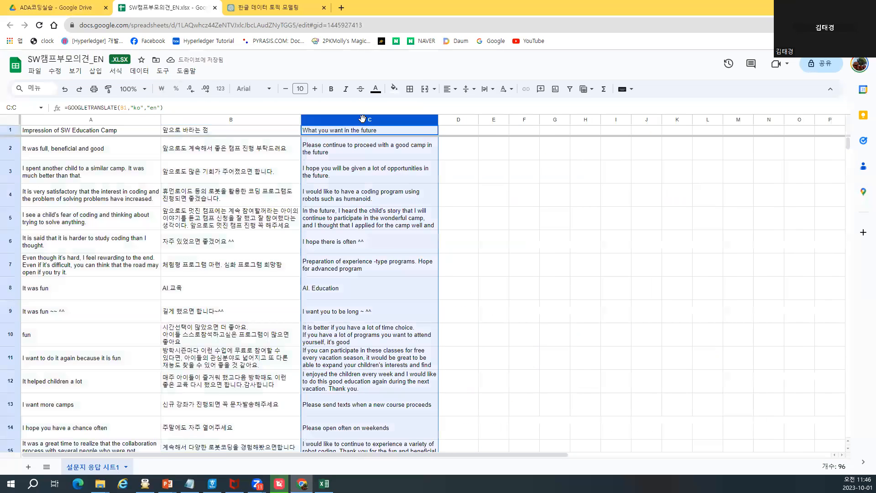
pyautogui.rightClick(362, 120)
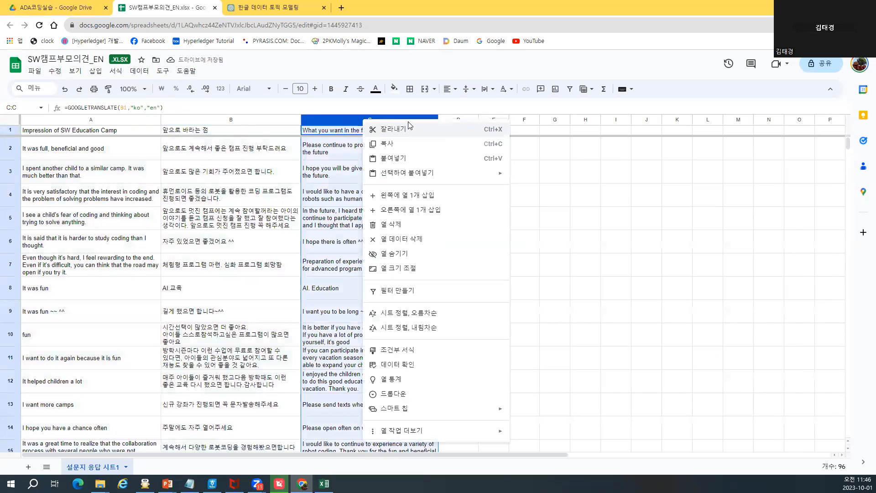
pyautogui.click(411, 145)
pyautogui.moveTo(479, 119); pyautogui.dragTo(603, 120)
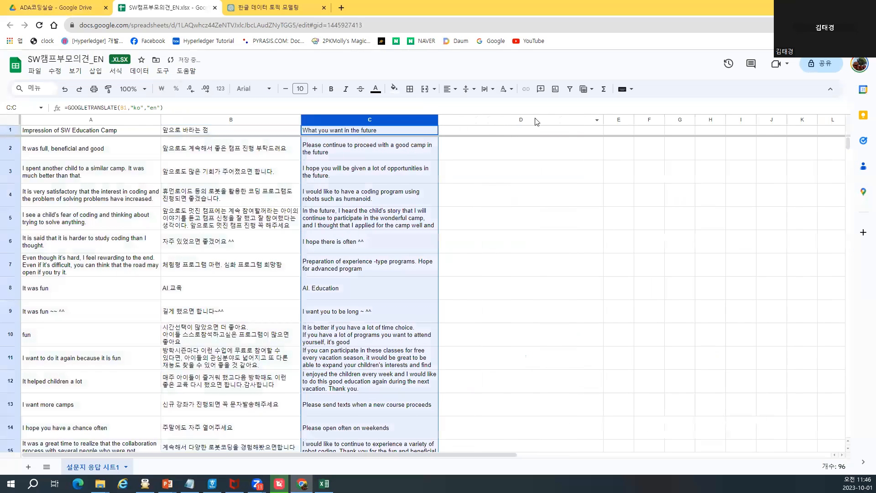
pyautogui.click(491, 119)
pyautogui.rightClick(491, 119)
pyautogui.moveTo(593, 175)
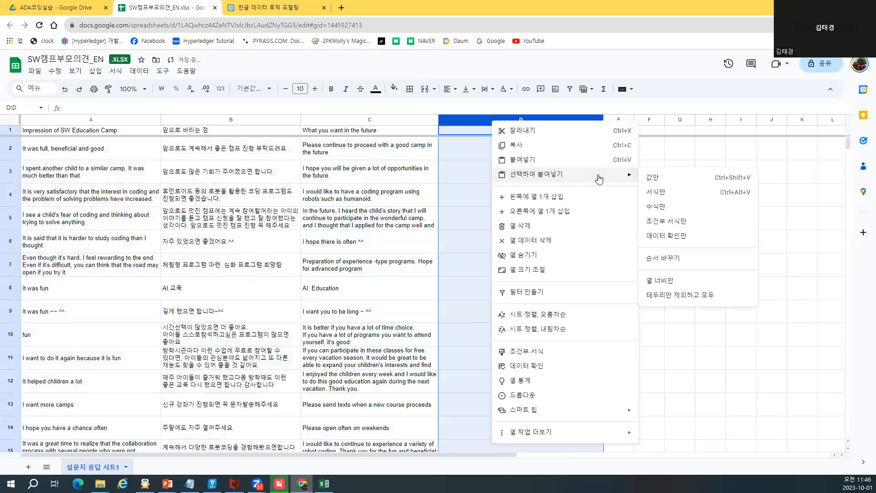
pyautogui.click(656, 178)
pyautogui.click(498, 157)
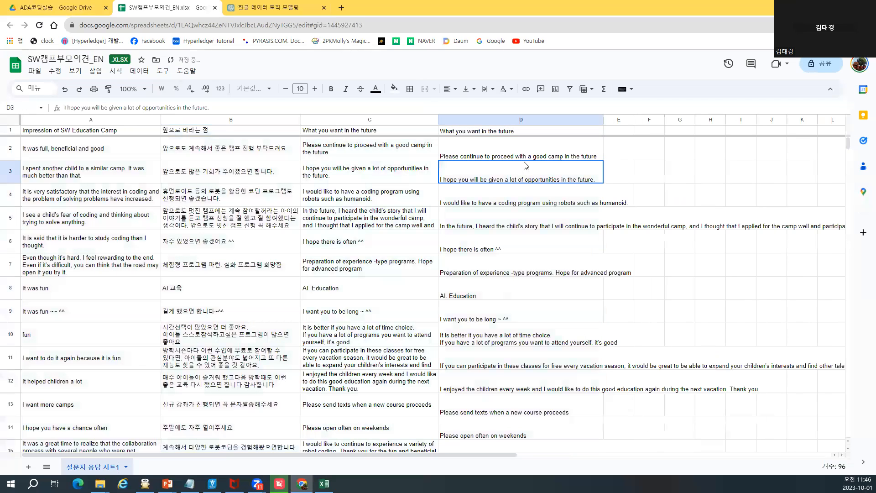
pyautogui.click(496, 196)
pyautogui.click(494, 238)
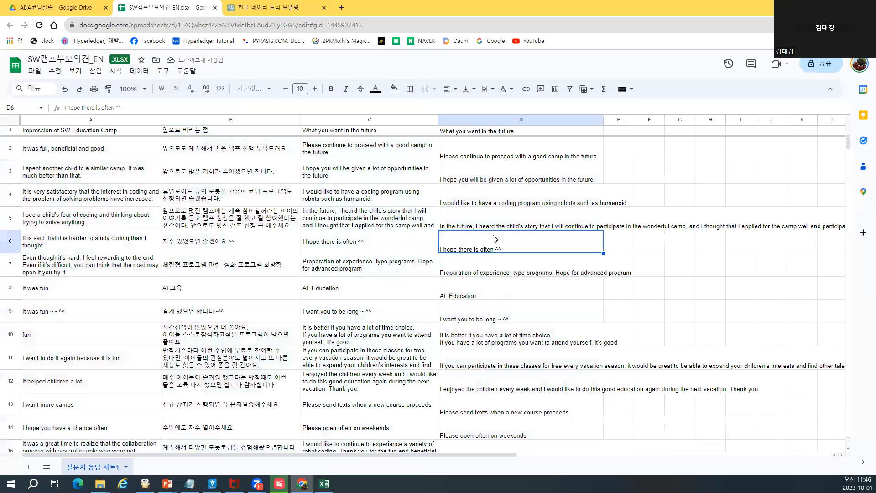
pyautogui.click(371, 242)
pyautogui.click(355, 221)
pyautogui.click(484, 218)
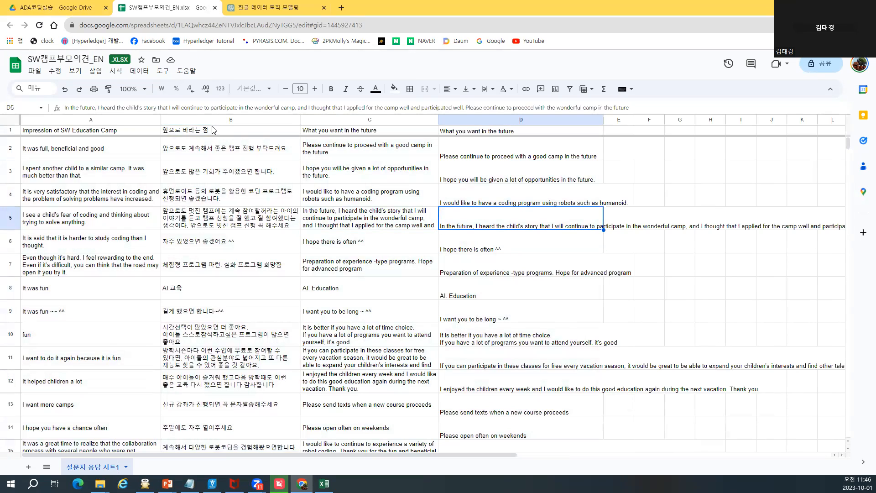
# Step: Delete columns B and C, which hold the Korean wishes and their translation formulas
pyautogui.moveTo(219, 124); pyautogui.dragTo(335, 121)
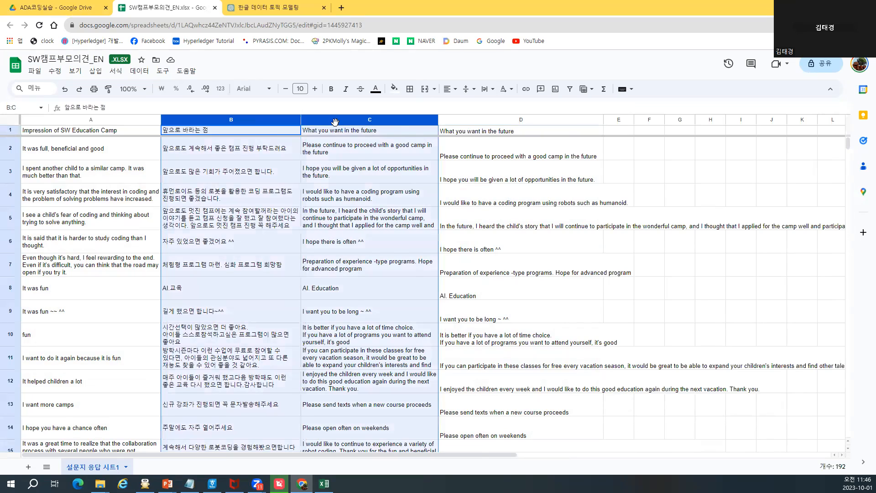
pyautogui.rightClick(335, 122)
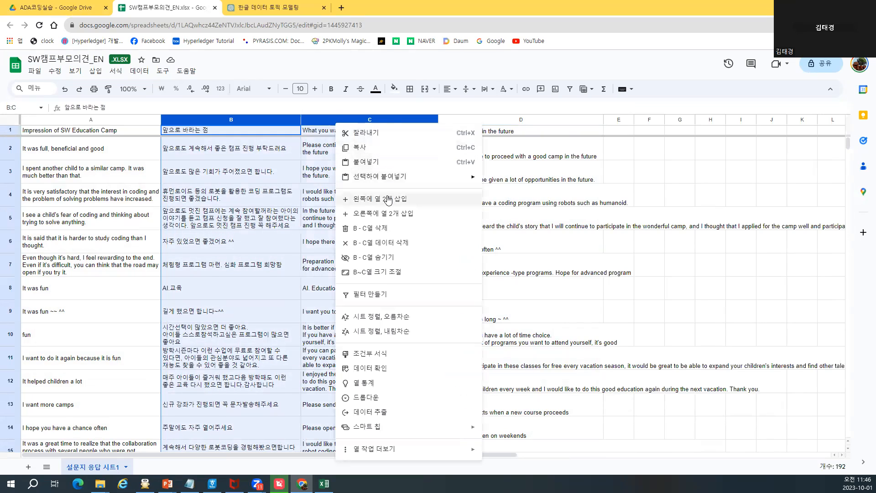
pyautogui.click(393, 229)
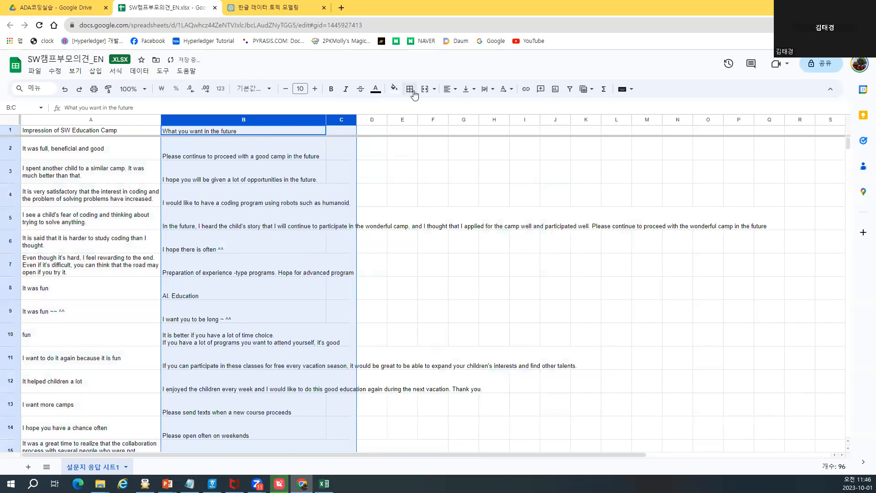
# Step: Wrap the text in the selected columns B and C and check the English impressions and wishes
pyautogui.click(488, 90)
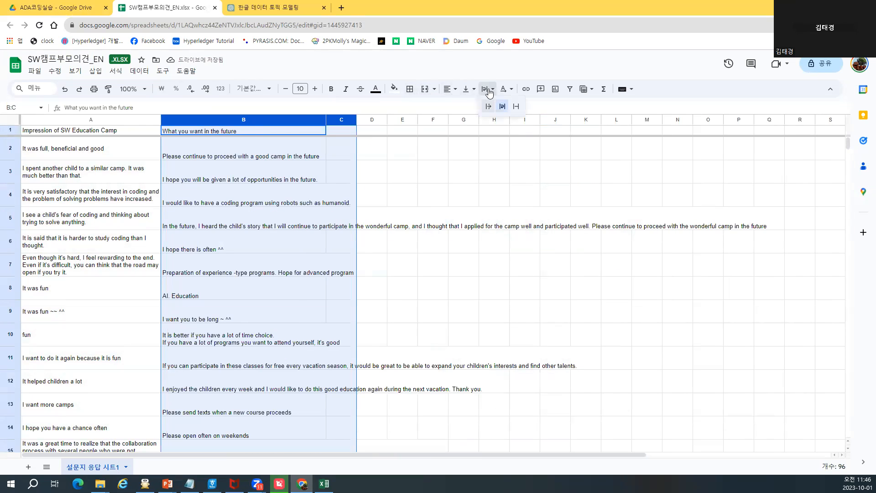
pyautogui.click(502, 106)
pyautogui.click(288, 250)
pyautogui.click(265, 292)
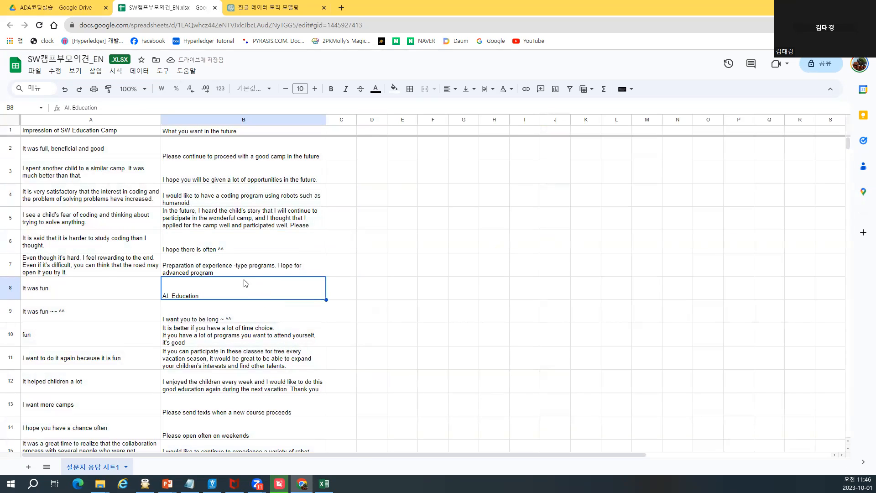
pyautogui.click(89, 172)
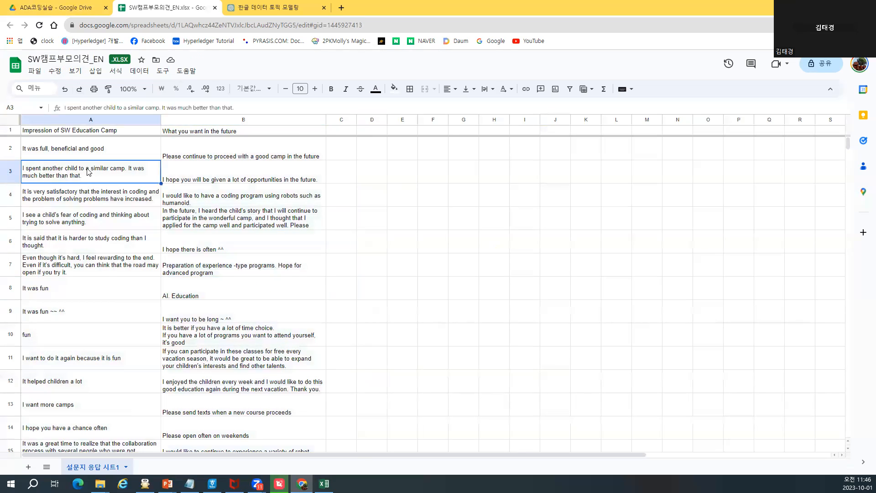
pyautogui.click(69, 132)
pyautogui.click(279, 132)
pyautogui.click(270, 222)
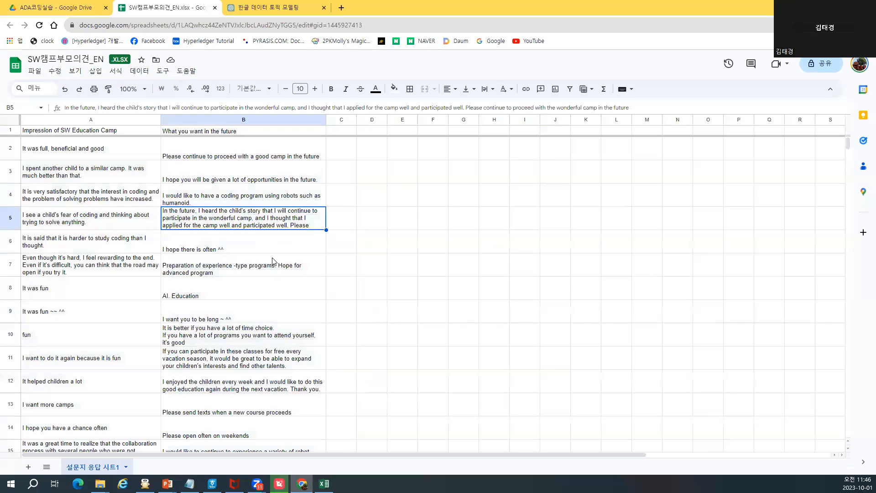
pyautogui.click(263, 268)
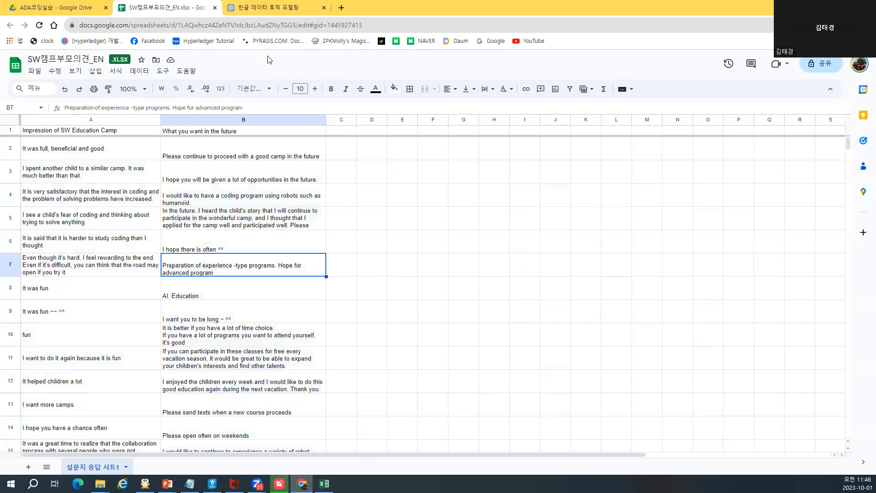
# Step: Switch to ChatGPT and start a new chat
pyautogui.click(276, 8)
pyautogui.click(46, 66)
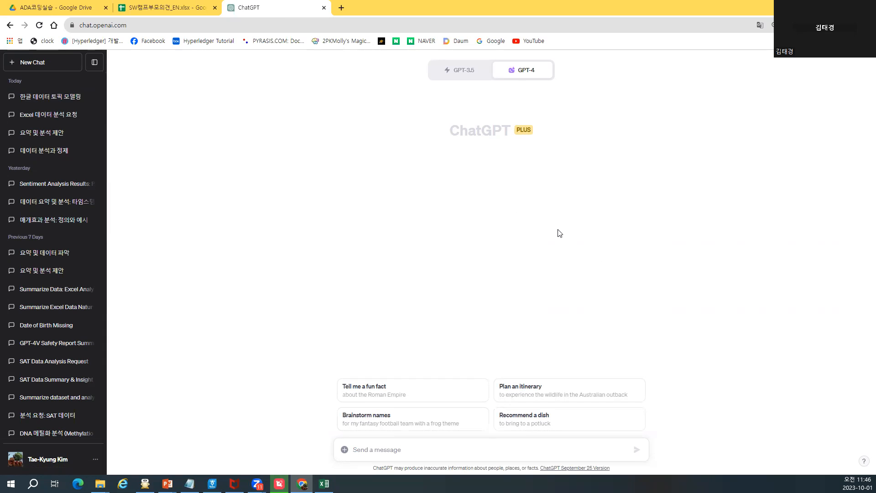
# Step: Set the new GPT-4 chat to Default mode and look at its message field
pyautogui.moveTo(524, 75)
pyautogui.click(489, 173)
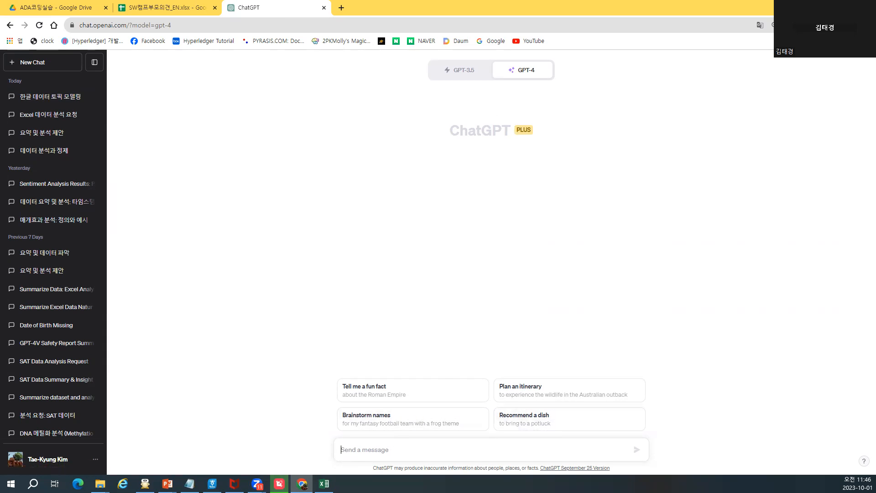
pyautogui.moveTo(352, 453)
pyautogui.mouseDown()
pyautogui.moveTo(328, 432)
pyautogui.moveTo(360, 448)
pyautogui.moveTo(333, 456)
pyautogui.mouseUp()
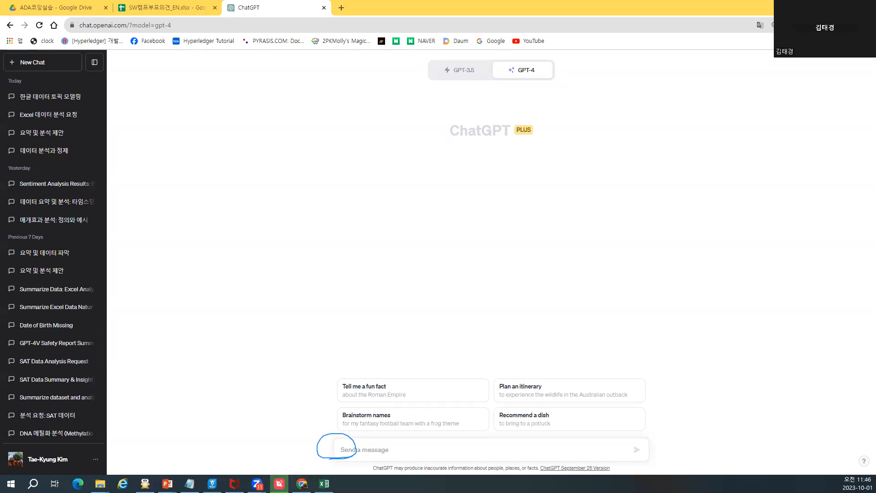
pyautogui.click(333, 447)
# Step: Set the GPT-4 chat to Advanced Data Analysis and attach the spreadsheet SW캠프부모의견_EN
pyautogui.moveTo(511, 75)
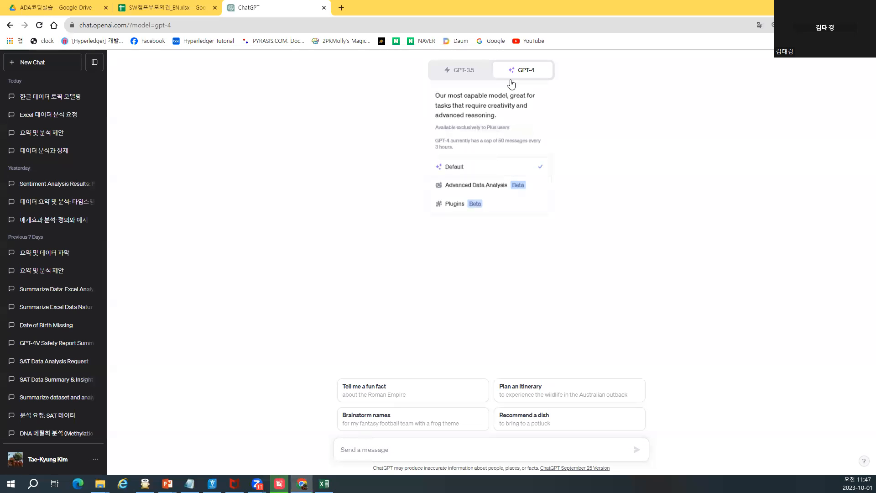
pyautogui.click(484, 191)
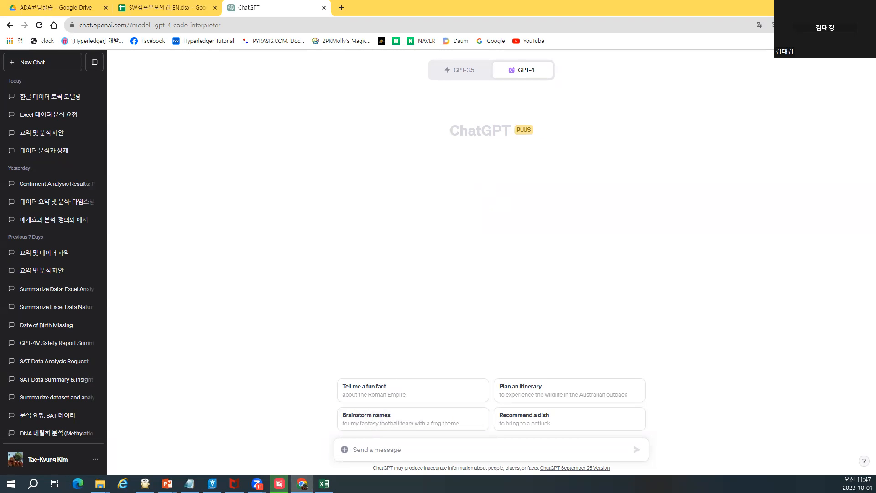
pyautogui.moveTo(347, 459)
pyautogui.mouseDown()
pyautogui.moveTo(345, 444)
pyautogui.moveTo(345, 459)
pyautogui.mouseUp()
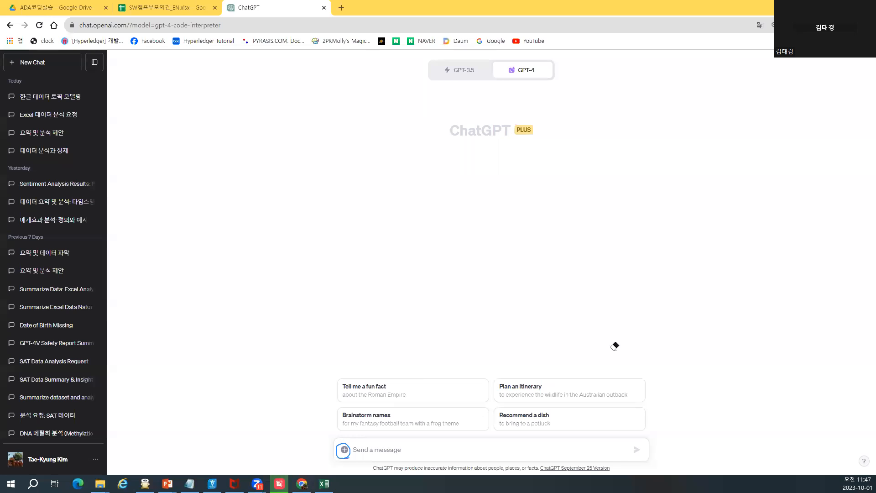
pyautogui.click(336, 454)
pyautogui.click(345, 451)
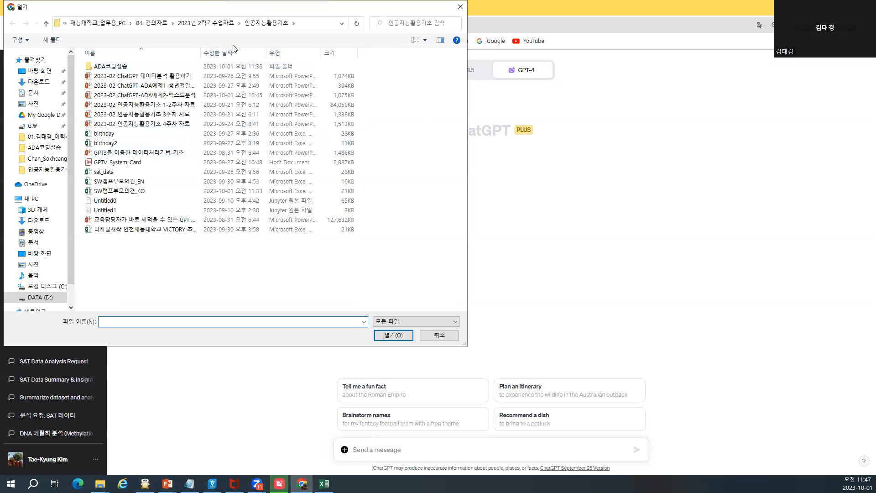
pyautogui.doubleClick(135, 184)
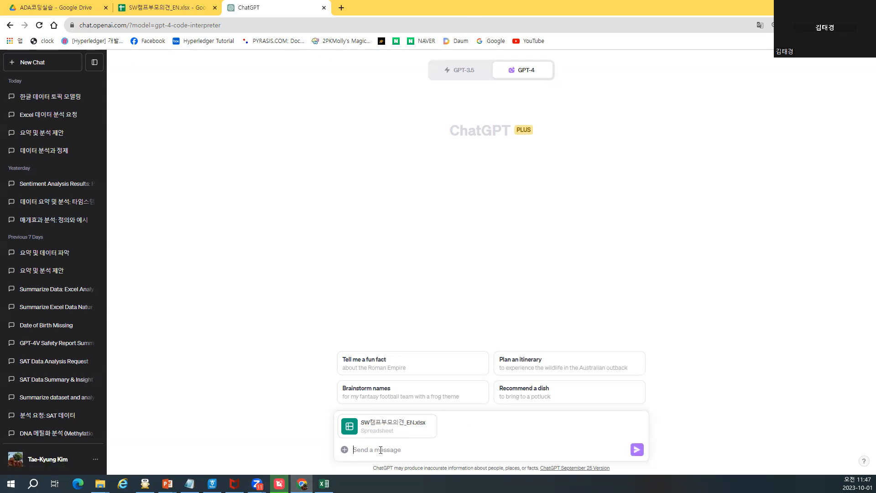
# Step: Send the prompt "이 데이터를 한글로 요약해주세요." with the attached spreadsheet to get a Korean summary of the data
pyautogui.write('dl')
pyautogui.press('BackSpace')
pyautogui.press('BackSpace')
pyautogui.press('Hangul')
pyautogui.write('이 데이터를 한글로 요약해주세요')
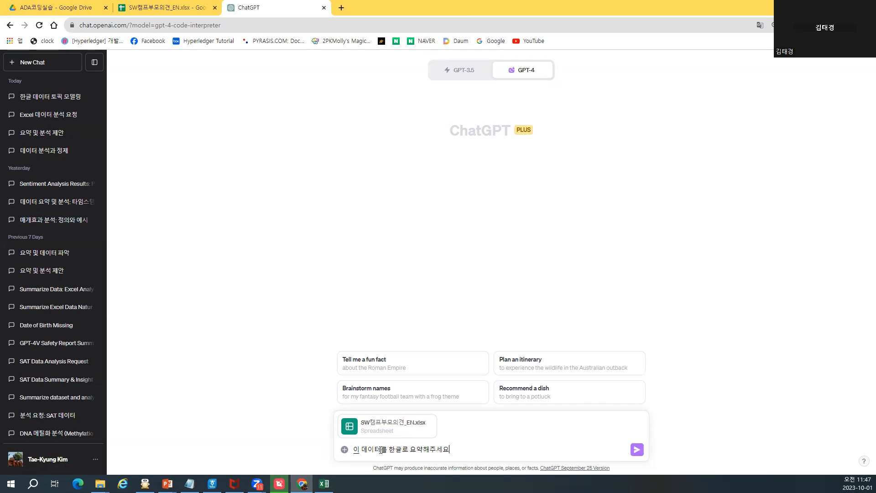
pyautogui.write('.')
pyautogui.press('Return')
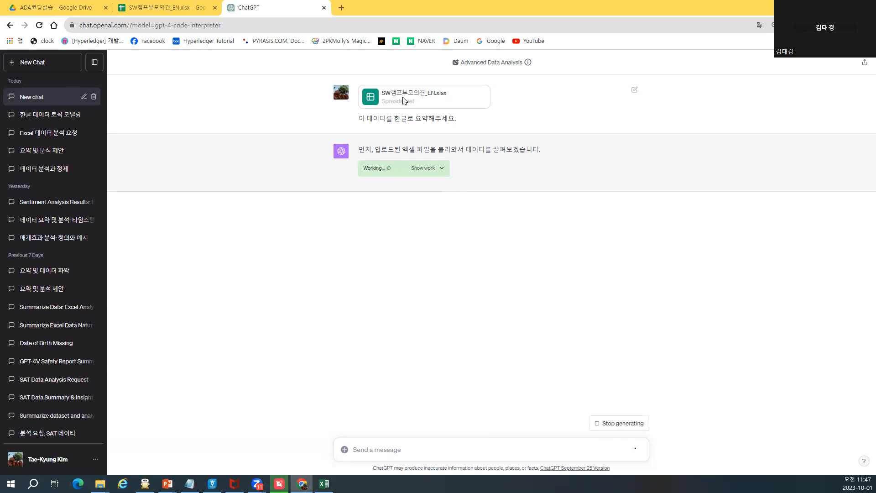
# Step: Examine the Python code and result behind the first part of the answer, collapse them, and read the response count in the statistical summary
pyautogui.click(447, 167)
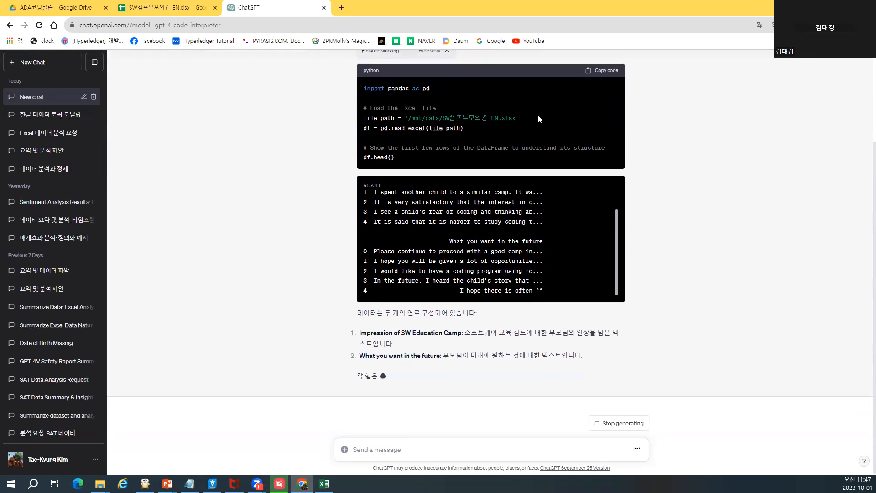
pyautogui.scroll(1, 416, 246)
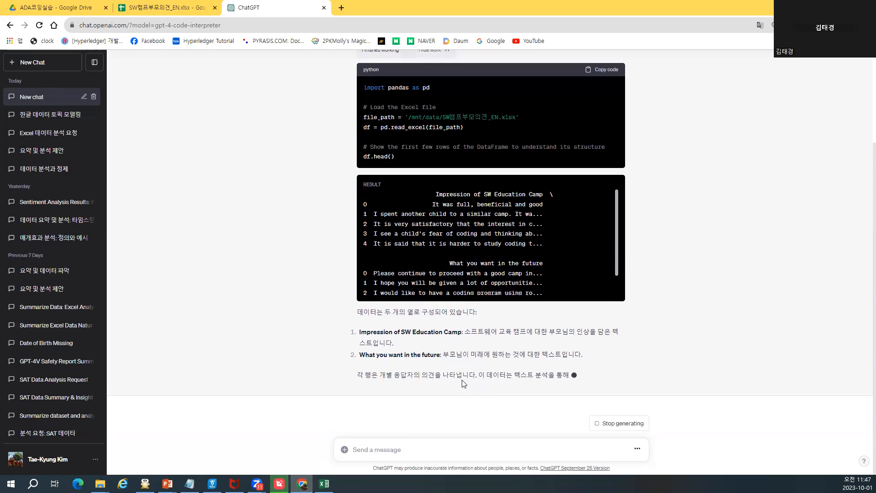
pyautogui.scroll(2, 464, 382)
pyautogui.scroll(1, 465, 383)
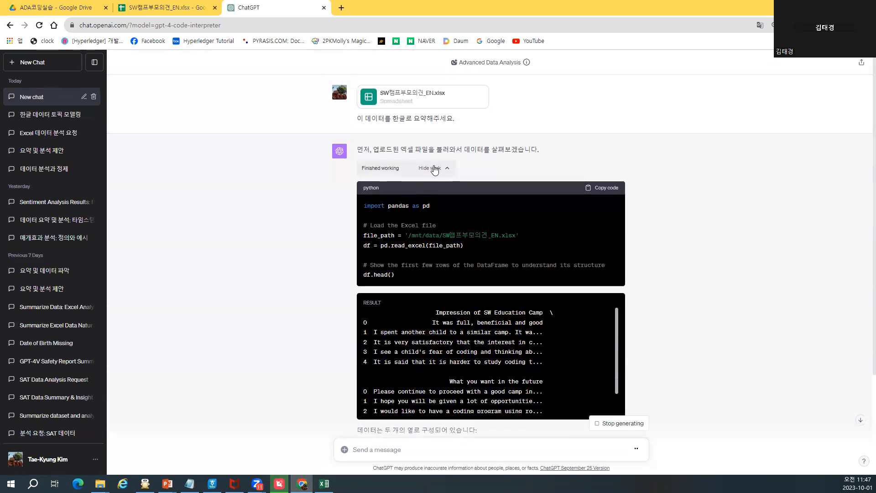
pyautogui.click(434, 168)
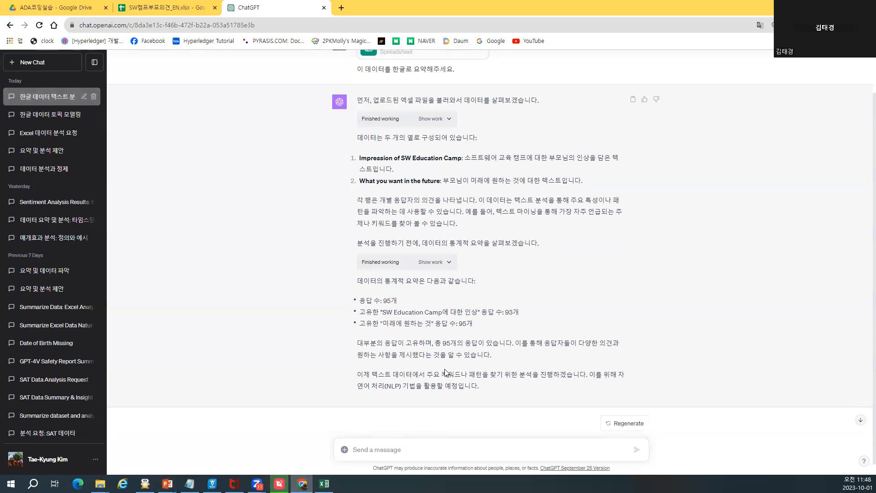
pyautogui.moveTo(391, 301); pyautogui.dragTo(362, 302)
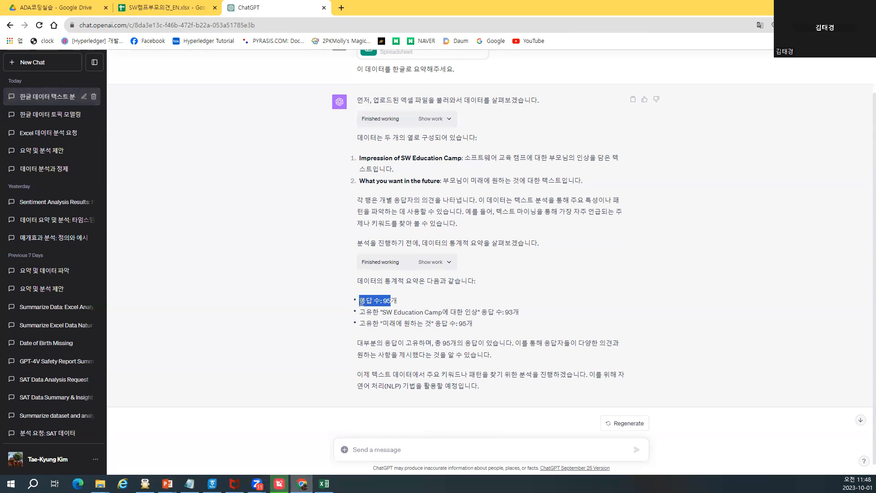
pyautogui.click(421, 304)
pyautogui.moveTo(361, 302); pyautogui.dragTo(424, 302)
# Step: Draft the follow-up prompt "Impression of SW Education Camp 컬럼의 데이터에 대하여 감성분석을 수행하", reusing the column name from the answer
pyautogui.moveTo(360, 160); pyautogui.dragTo(460, 159)
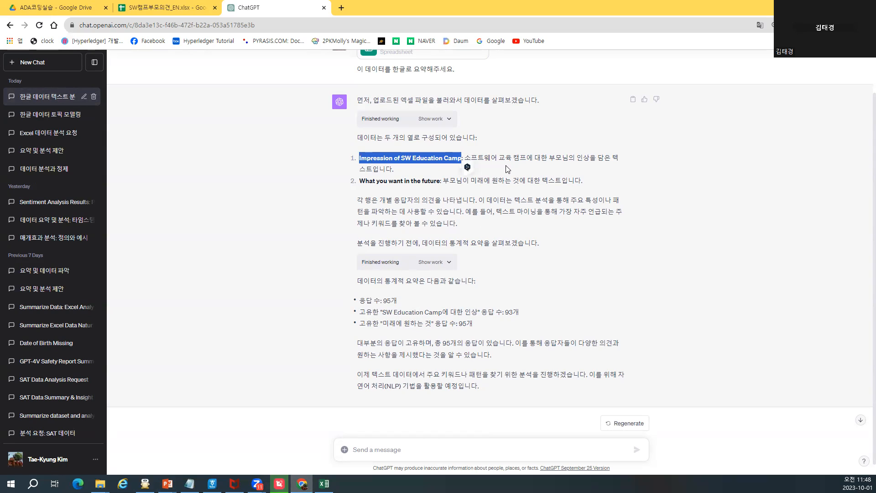
pyautogui.click(381, 450)
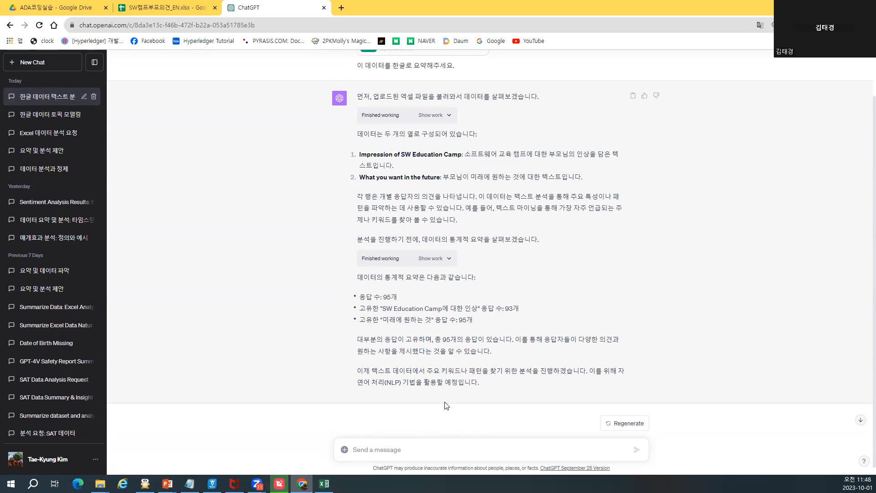
pyautogui.write('Impression of SW Education Camp')
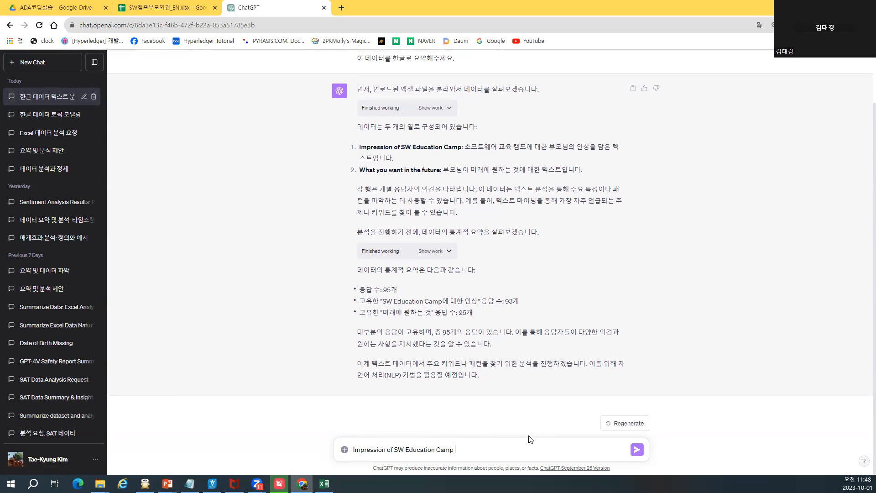
pyautogui.write('컬럼의 데이터에 대항')
pyautogui.write('여 감성분석을 수행하')
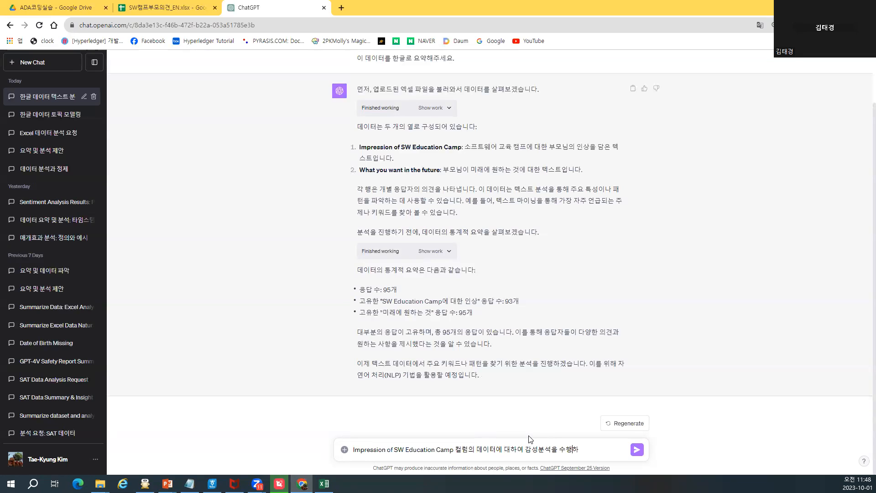
# Step: Reword the draft prompt so that "의 데이터에 대하여" after the column name reads "데이터를 대상으로"
pyautogui.press('BackSpace')
pyautogui.press('Right')
pyautogui.hotkey('shift', 'Right')
pyautogui.hotkey('shift', 'Right')
pyautogui.hotkey('shift', 'Right')
pyautogui.hotkey('shift', 'Right')
pyautogui.hotkey('shift', 'Right')
pyautogui.hotkey('shift', 'Right')
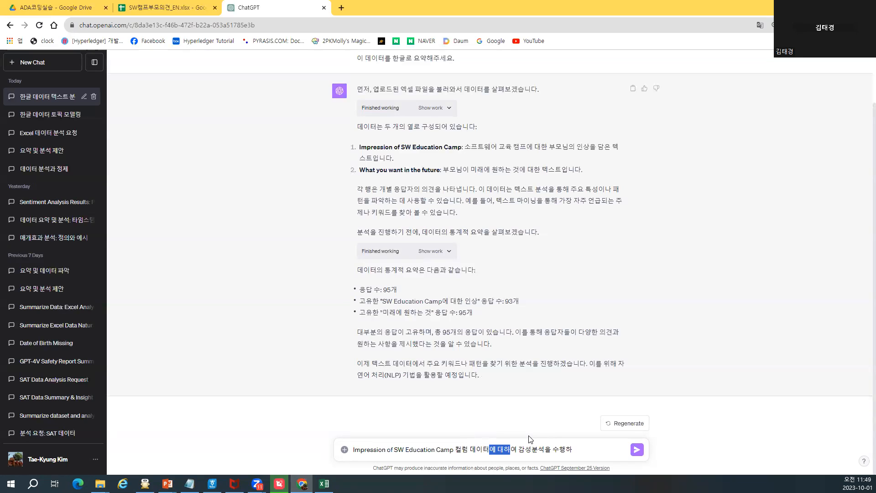
pyautogui.write('를 대상으로')
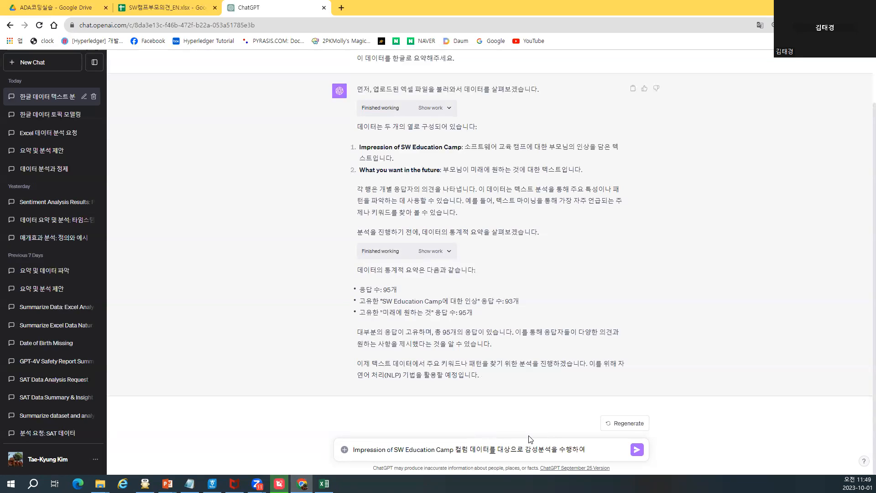
# Step: Finish the prompt with "긍정, 부정, 중립으로 판별하고 그 결과를 시각화해주세요." and send it
pyautogui.write('부정, 중리')
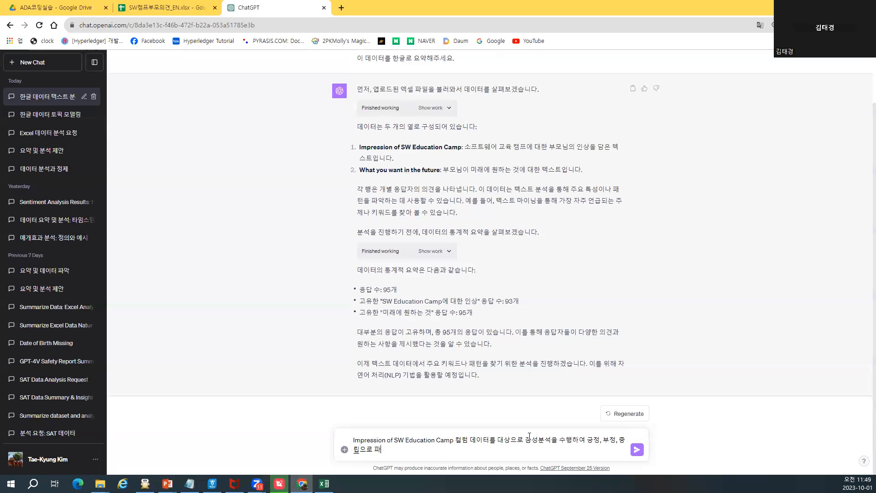
pyautogui.write('으로 판별하고 그부유')
pyautogui.write('각화해주세요.')
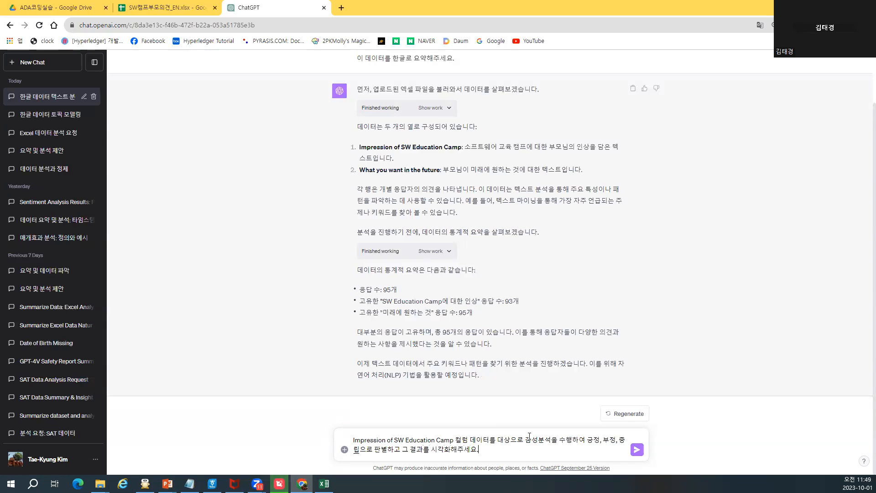
pyautogui.press('Return')
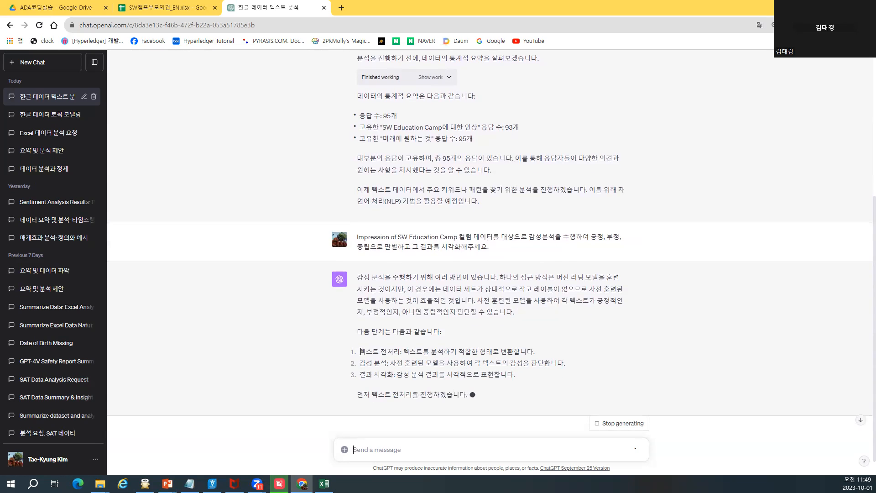
# Step: Read the three-step sentiment analysis plan, examine the text preprocessing code and its output, and collapse that code
pyautogui.moveTo(361, 351); pyautogui.dragTo(443, 352)
pyautogui.moveTo(359, 363); pyautogui.dragTo(438, 364)
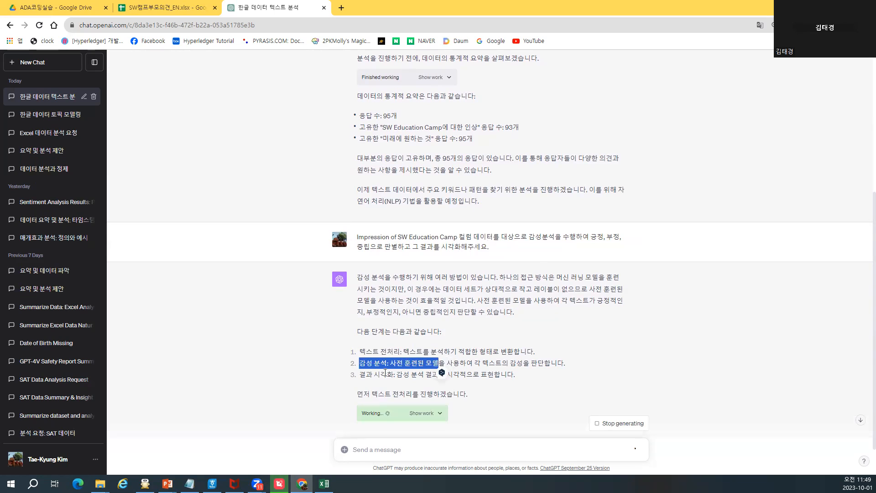
pyautogui.moveTo(385, 374); pyautogui.dragTo(424, 374)
pyautogui.click(465, 362)
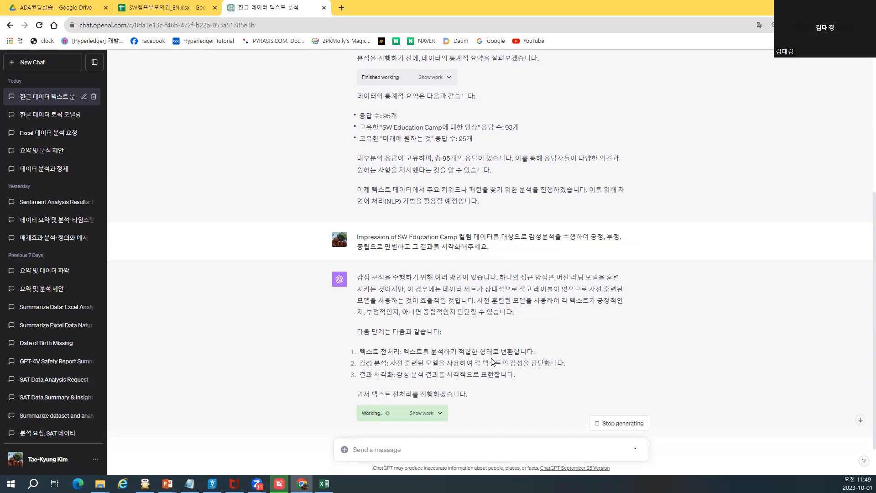
pyautogui.scroll(-1, 501, 361)
pyautogui.scroll(-3, 509, 359)
pyautogui.scroll(-2, 510, 359)
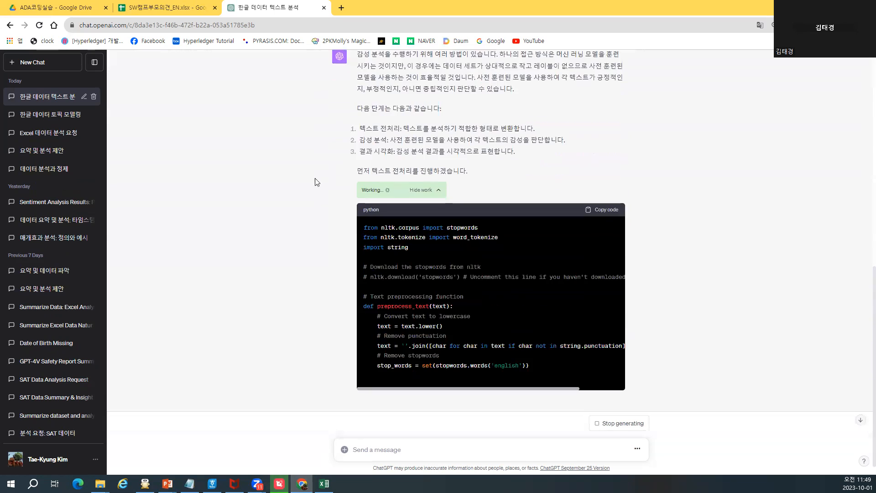
pyautogui.moveTo(351, 51); pyautogui.dragTo(460, 151)
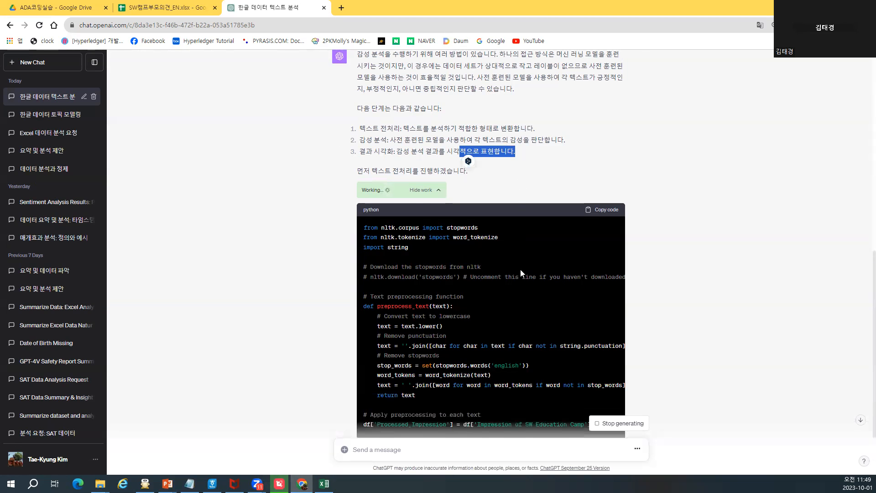
pyautogui.scroll(-2, 516, 300)
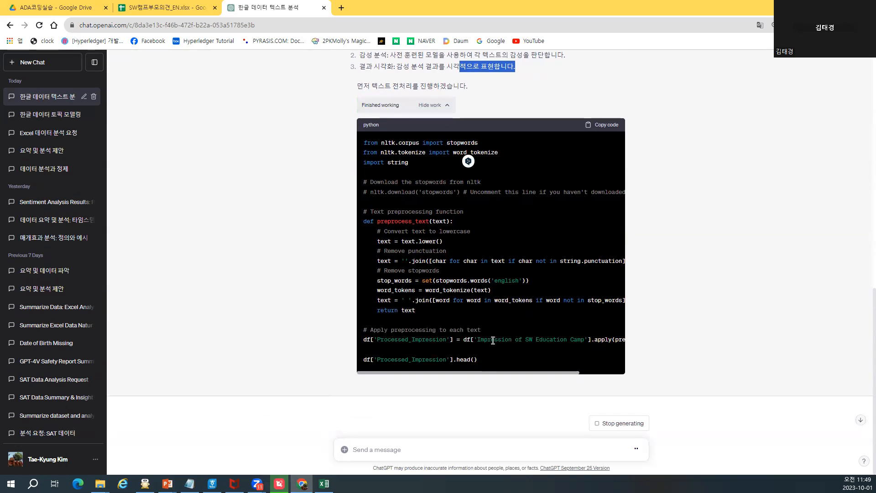
pyautogui.click(269, 324)
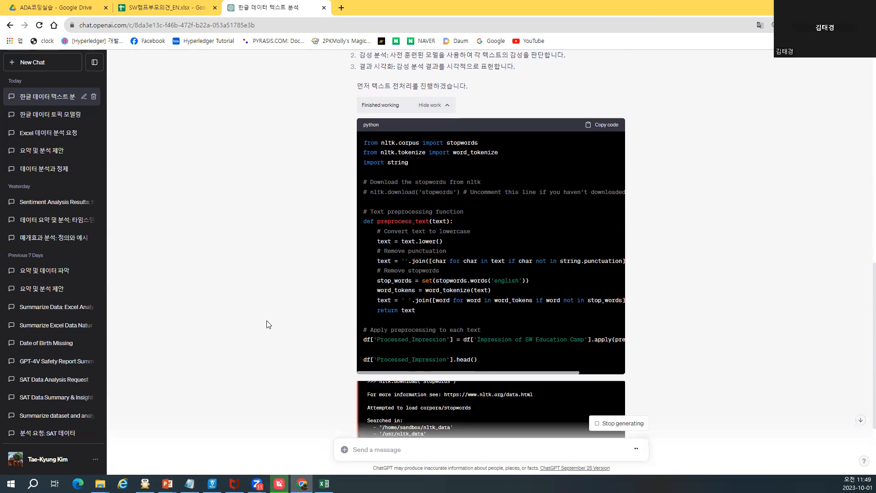
pyautogui.scroll(-3, 269, 325)
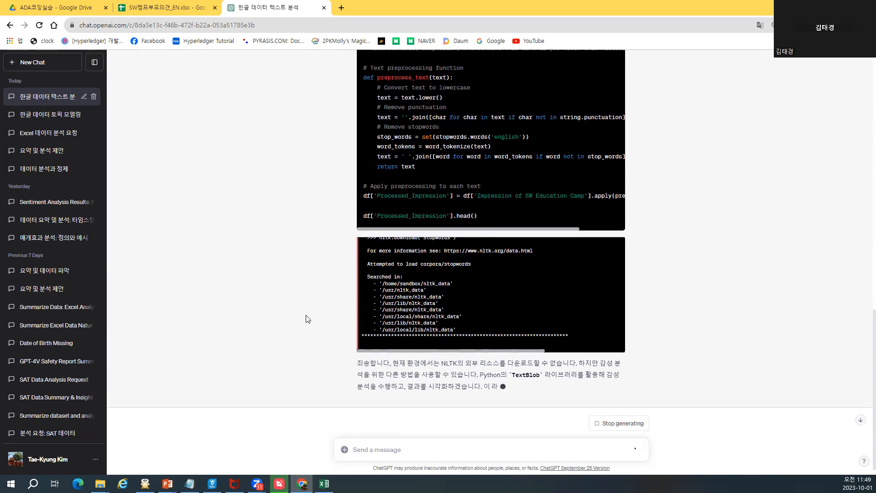
pyautogui.scroll(3, 427, 309)
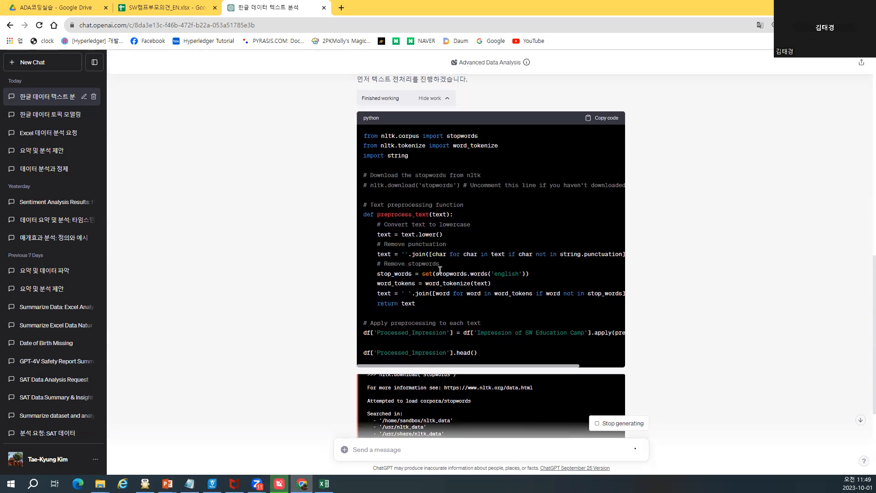
pyautogui.click(430, 98)
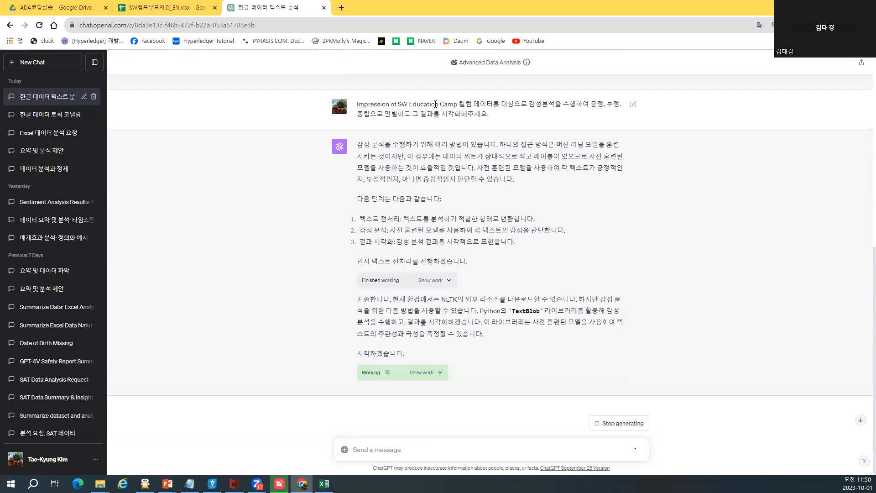
# Step: Expand the TextBlob code and examine how the classify_sentiment function sorts text into Positive, Neutral and Negative
pyautogui.click(427, 372)
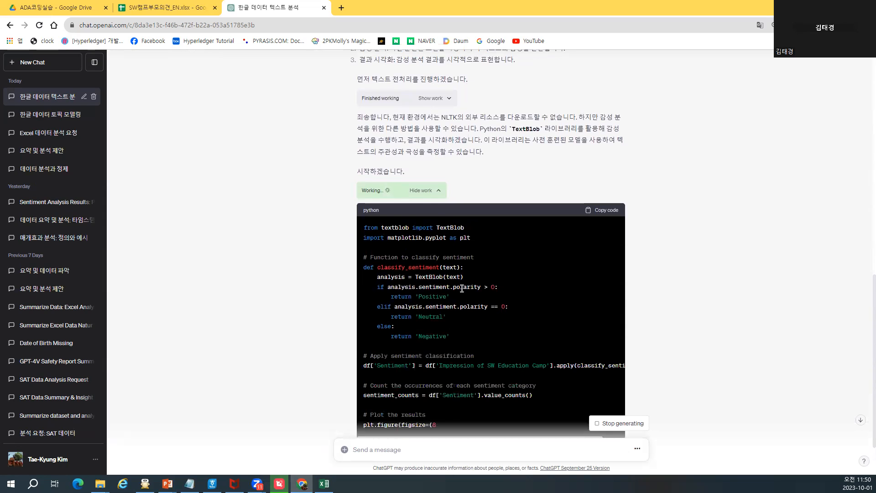
pyautogui.moveTo(417, 276); pyautogui.dragTo(459, 277)
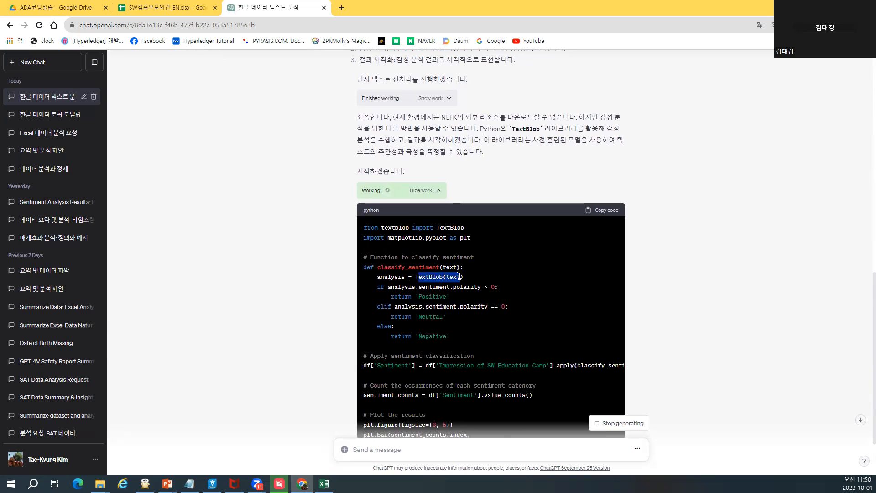
pyautogui.moveTo(405, 277); pyautogui.dragTo(379, 277)
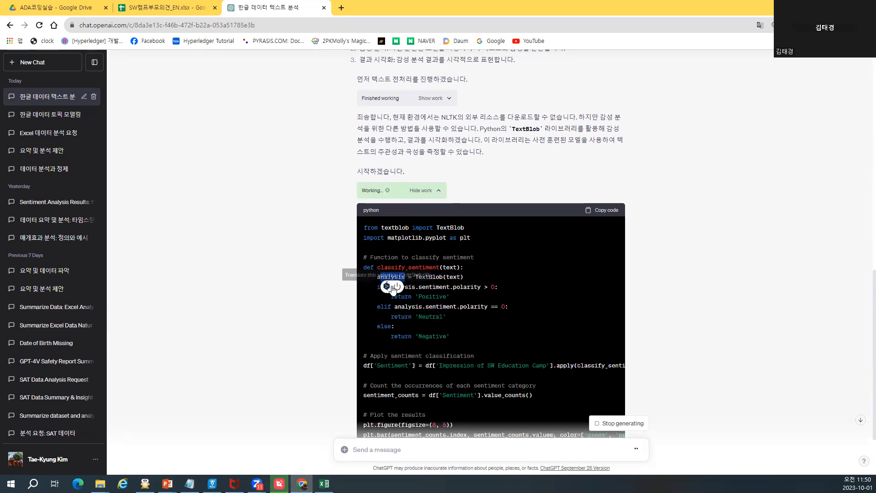
pyautogui.click(426, 287)
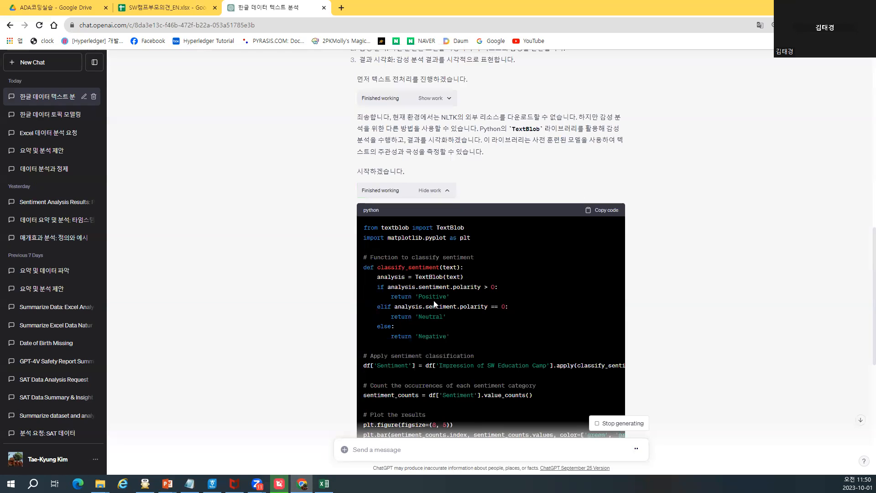
# Step: Examine the sentiment bar chart together with its colour legend and the written interpretation of parents' satisfaction
pyautogui.scroll(-10, 487, 294)
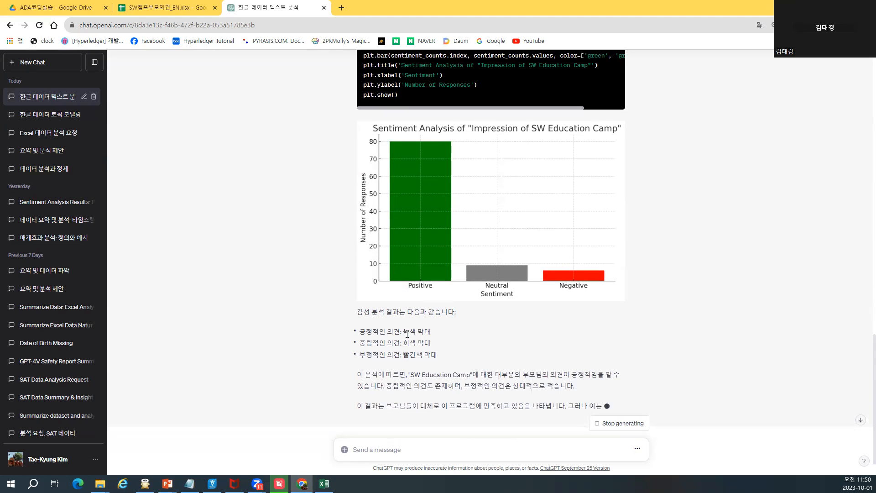
pyautogui.moveTo(403, 332); pyautogui.dragTo(420, 332)
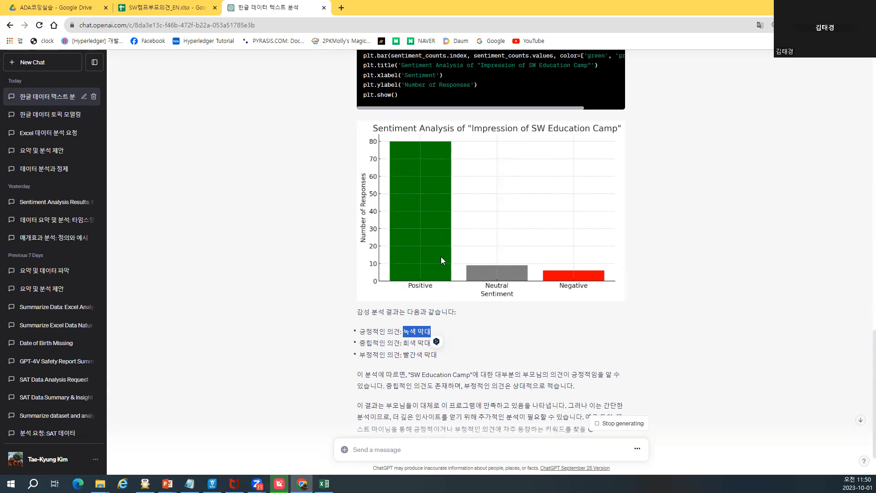
pyautogui.scroll(-2, 443, 260)
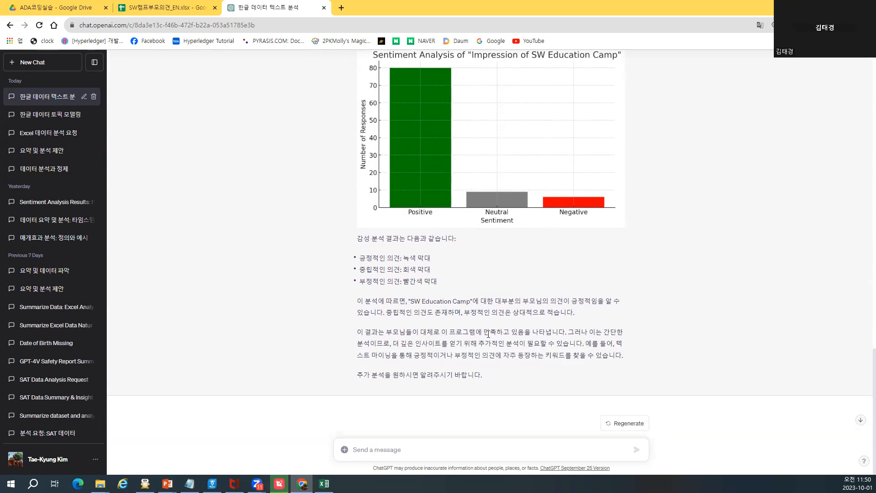
pyautogui.moveTo(427, 332); pyautogui.dragTo(551, 333)
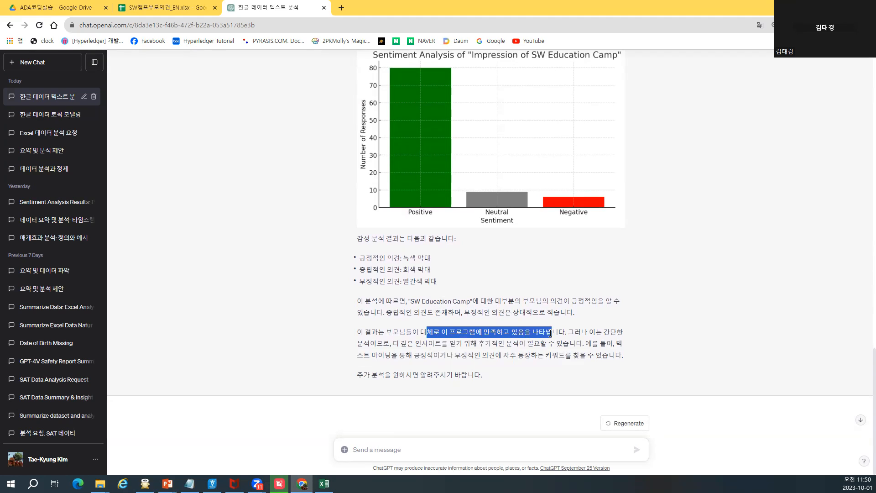
pyautogui.scroll(2, 551, 233)
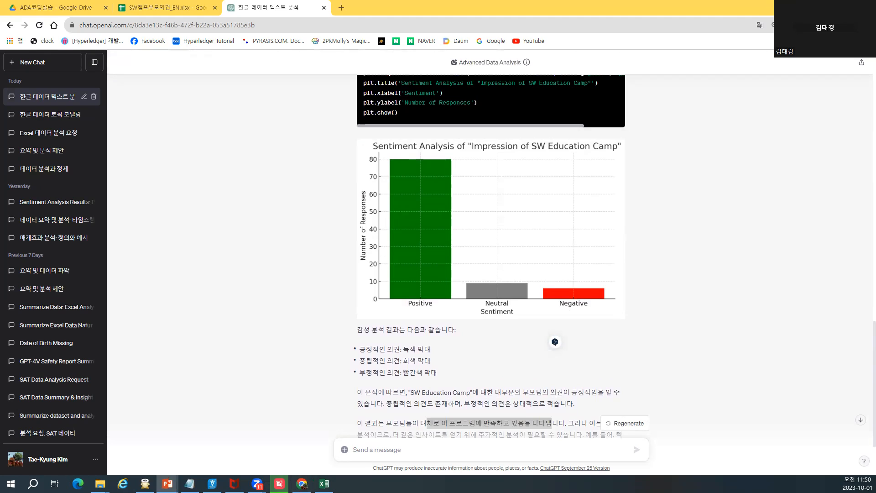
# Step: Send the prompt "시각화 그래프를 응답 개수가 아니라 비율로 변환해서 보여주세요." to get the chart as proportions
pyautogui.click(390, 453)
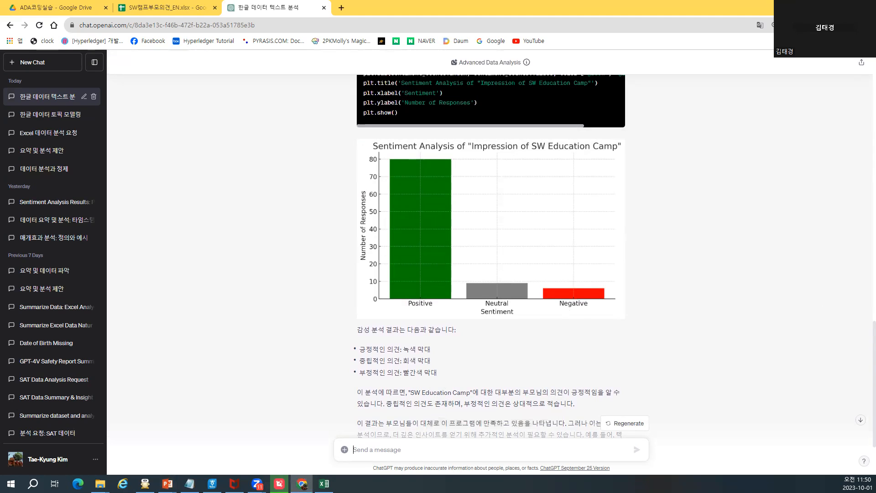
pyautogui.scroll(-2, 411, 424)
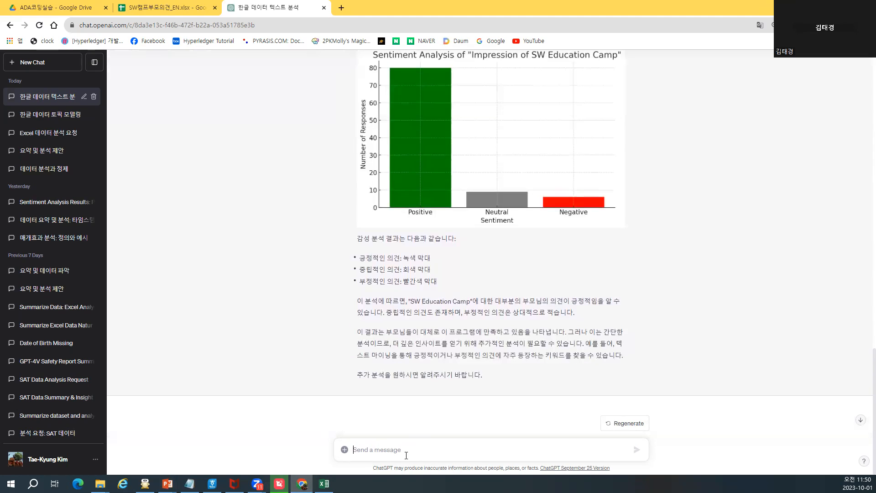
pyautogui.write('싀')
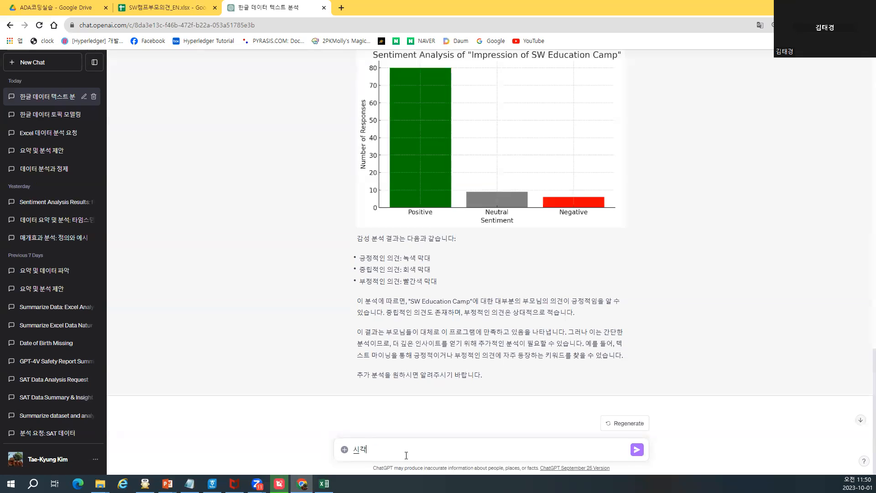
pyautogui.write('각화 그래프를 응답 개수가 아니라')
pyautogui.write(' 비율')
pyautogui.write('율')
pyautogui.write('로 변환해서 ')
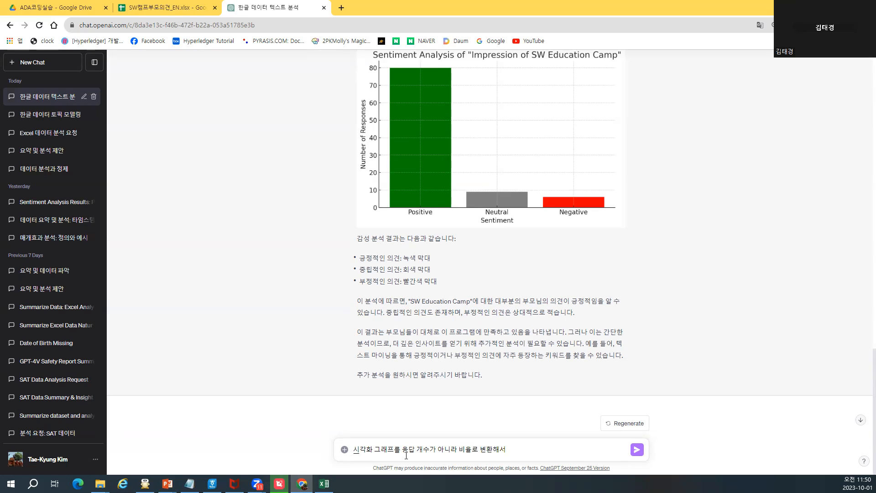
pyautogui.write('보여주세요.')
pyautogui.press('Return')
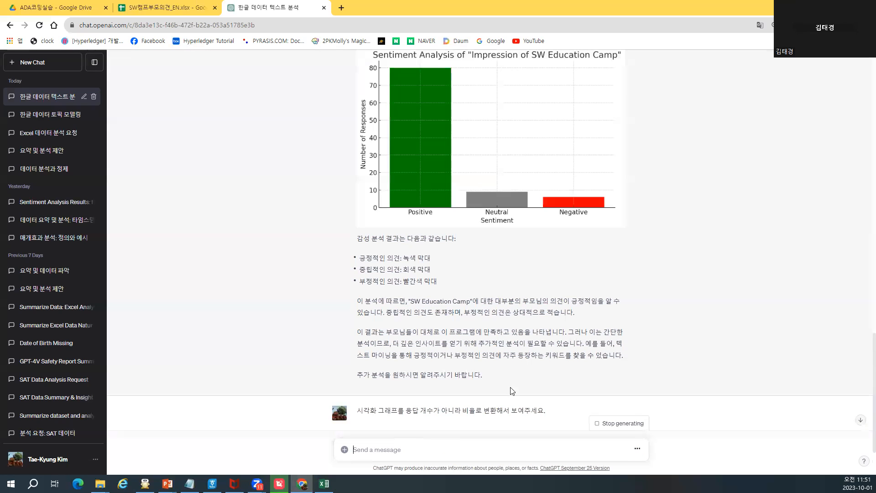
# Step: Expand the Python code behind the proportions answer and examine it along with the resulting percentage bar chart
pyautogui.click(431, 373)
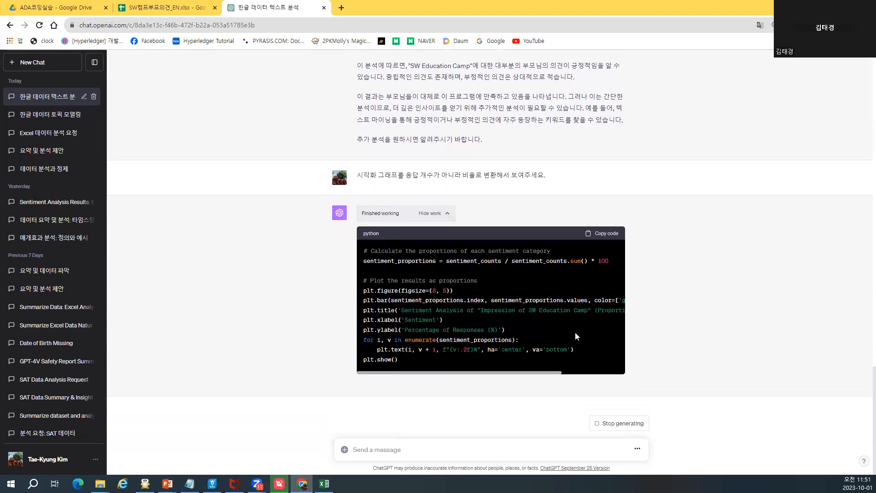
pyautogui.scroll(8, 511, 317)
pyautogui.scroll(-5, 516, 379)
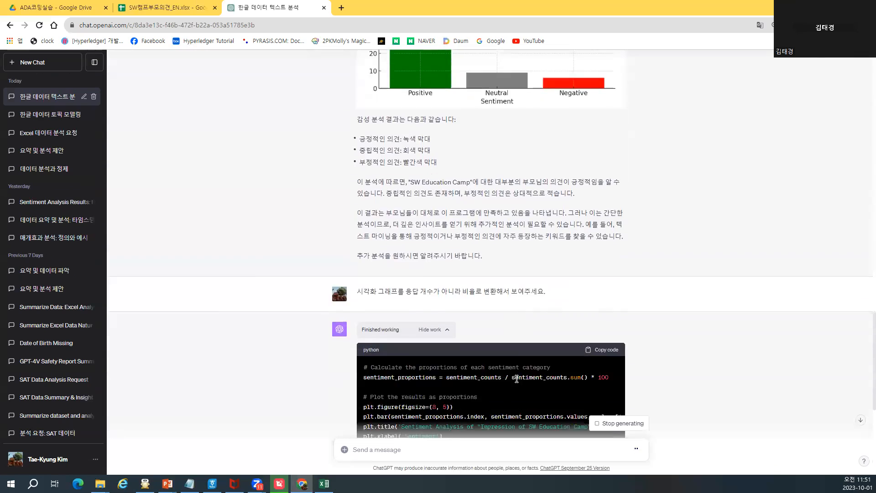
pyautogui.scroll(-5, 517, 378)
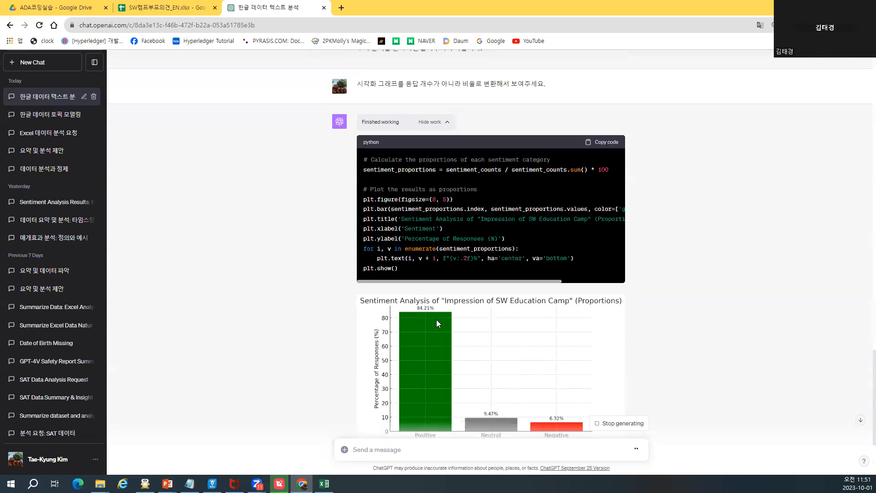
pyautogui.scroll(-2, 438, 372)
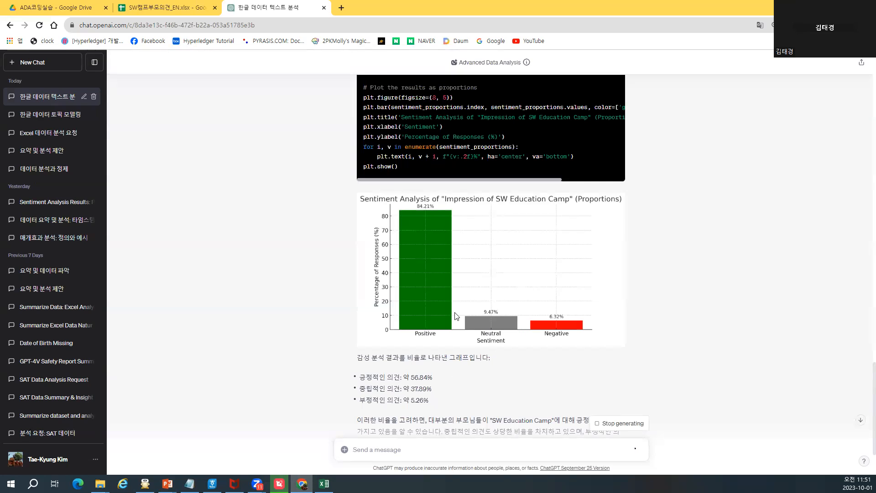
# Step: Compare the positive, neutral and negative percentages listed in the text with the labels on the proportions chart
pyautogui.moveTo(358, 379); pyautogui.dragTo(432, 401)
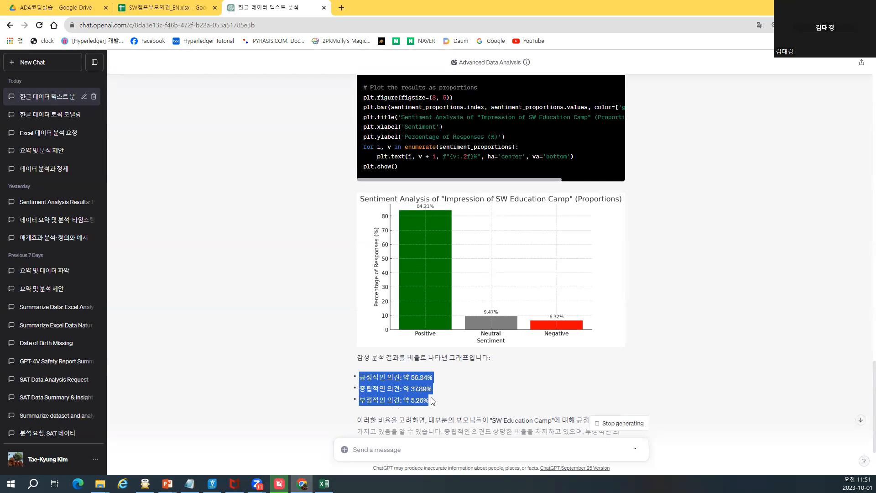
pyautogui.scroll(-3, 443, 401)
pyautogui.click(430, 334)
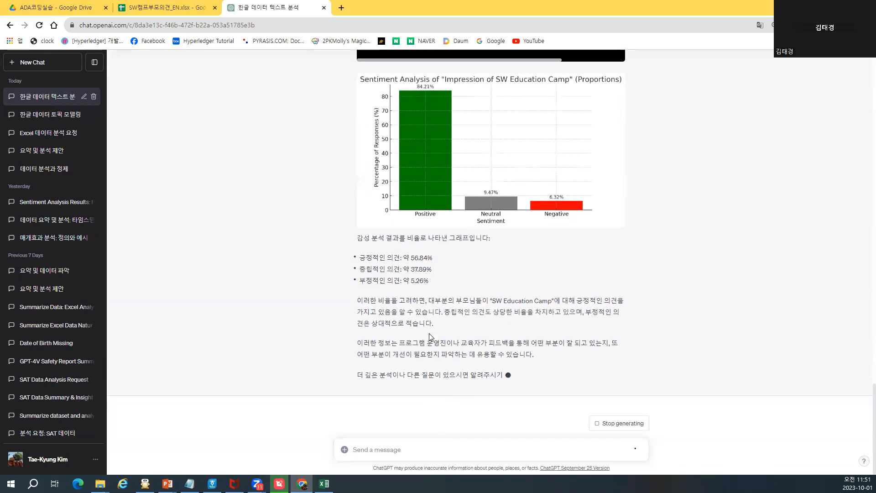
pyautogui.moveTo(358, 262); pyautogui.dragTo(441, 295)
pyautogui.click(443, 296)
pyautogui.scroll(5, 498, 338)
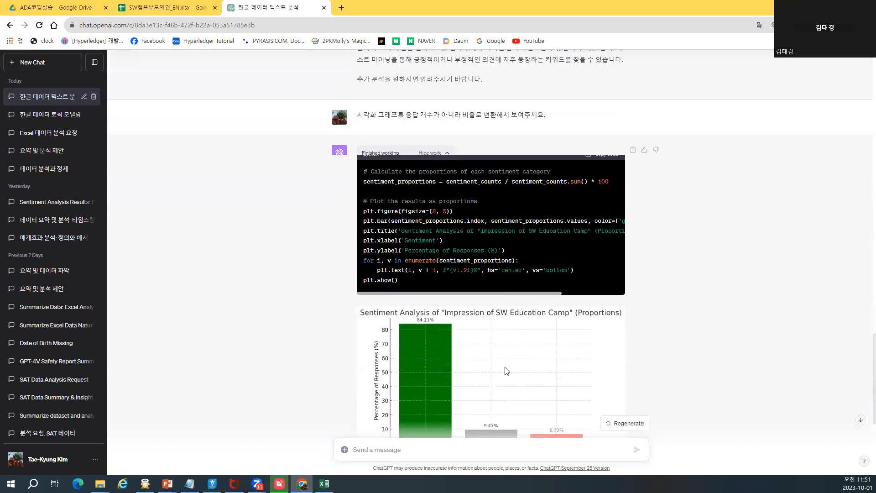
# Step: Examine the proportions chart and highlight the Korean interpretation with the opinion percentages below it
pyautogui.scroll(-3, 506, 370)
pyautogui.moveTo(358, 332); pyautogui.dragTo(493, 407)
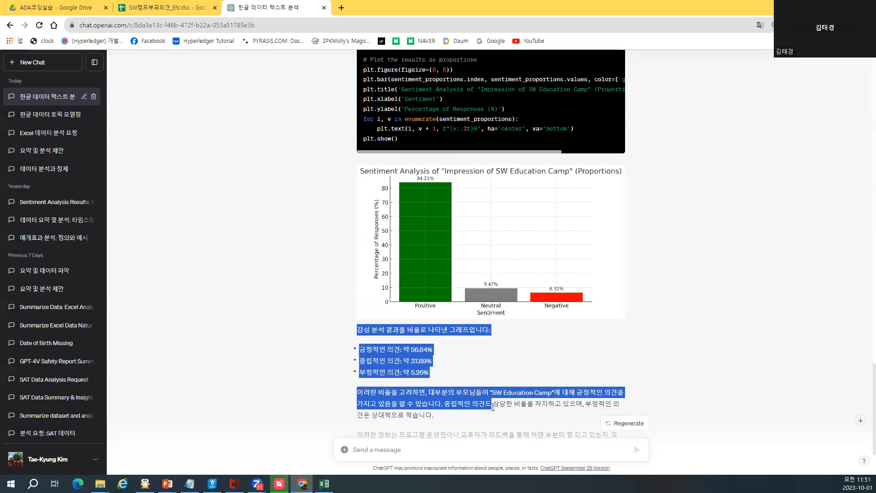
pyautogui.scroll(-2, 494, 383)
pyautogui.scroll(2, 495, 338)
pyautogui.click(479, 317)
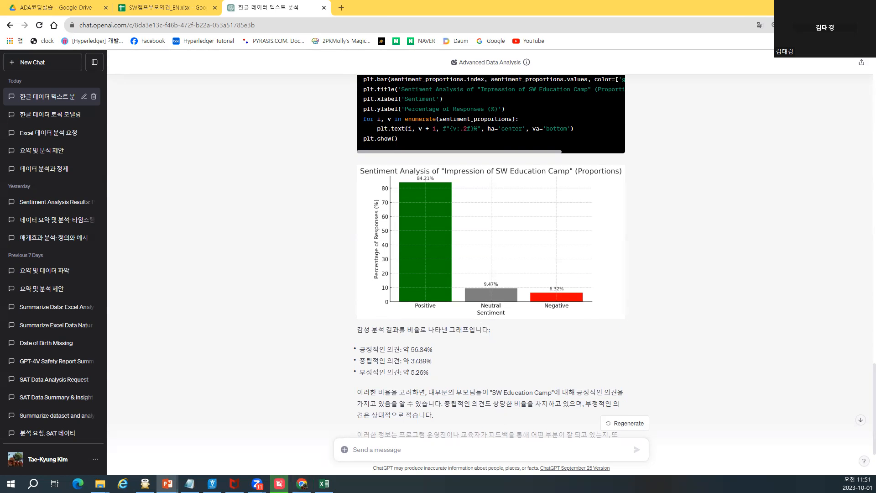
# Step: Send the prompt "중립과 부정으로 판별된 의견을 보여주세요." to list the neutral and negative opinions
pyautogui.scroll(-2, 454, 361)
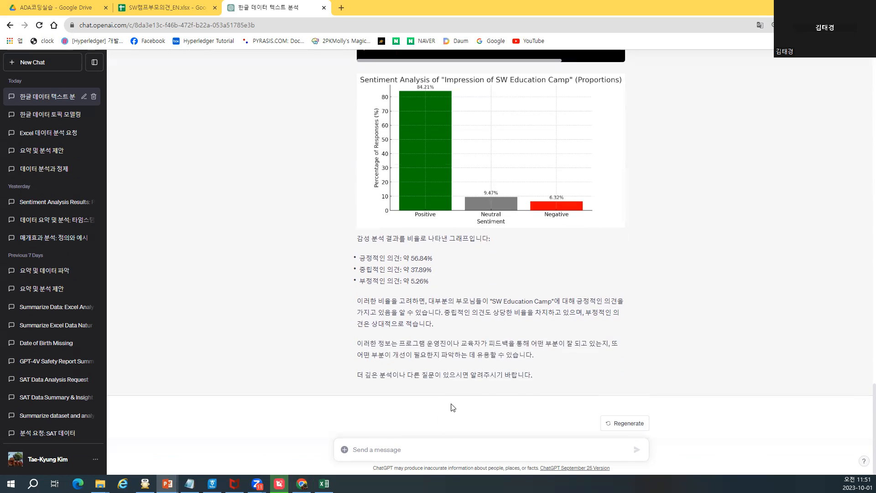
pyautogui.click(420, 449)
pyautogui.write('훌레ㅂ고')
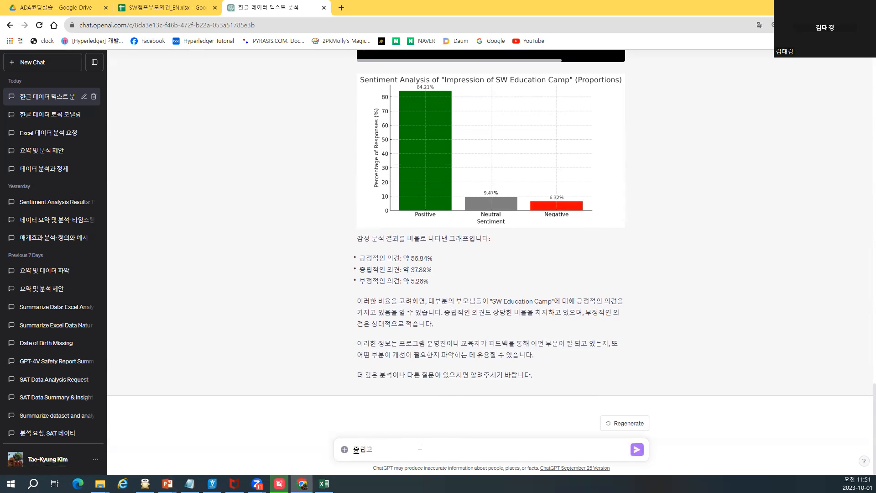
pyautogui.write('ㅏ 붗정으로 ㅍㅏ별된 의견을 보여줏ㅔ요.')
pyautogui.press('Return')
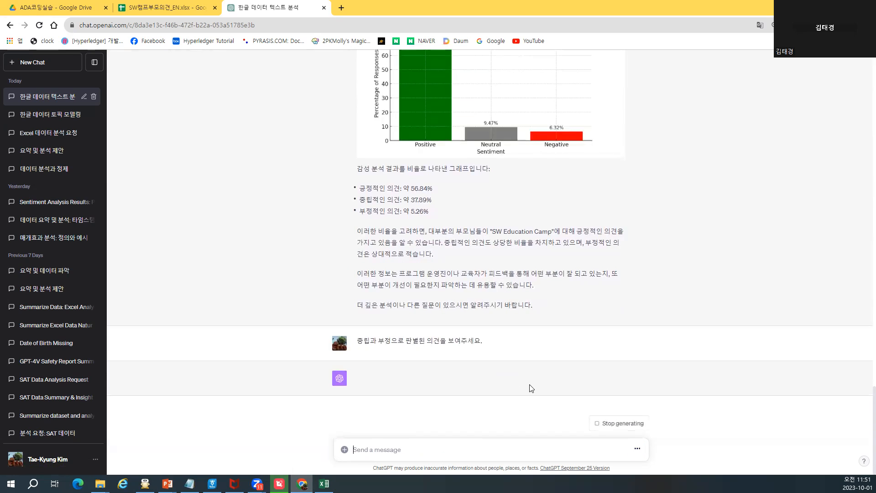
# Step: Expand the Python code behind the answer and check the sentiment labels of "It helped children a lot" and "impression"
pyautogui.click(437, 368)
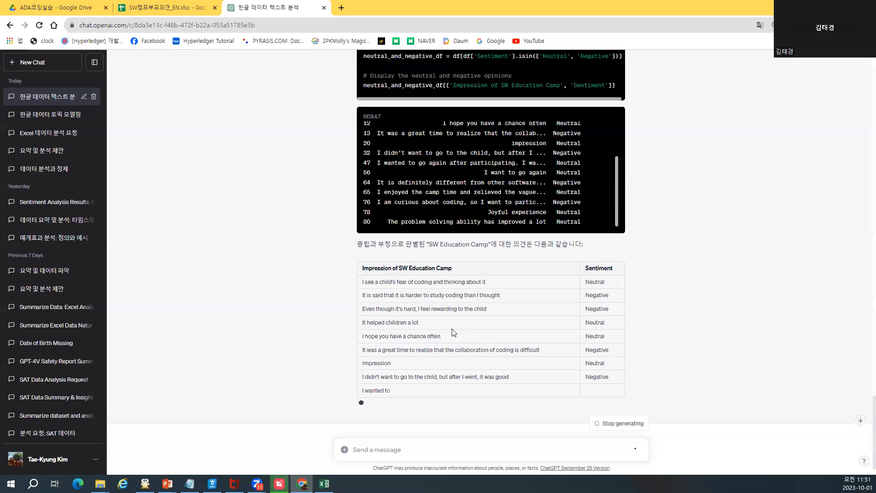
pyautogui.moveTo(419, 323); pyautogui.dragTo(362, 325)
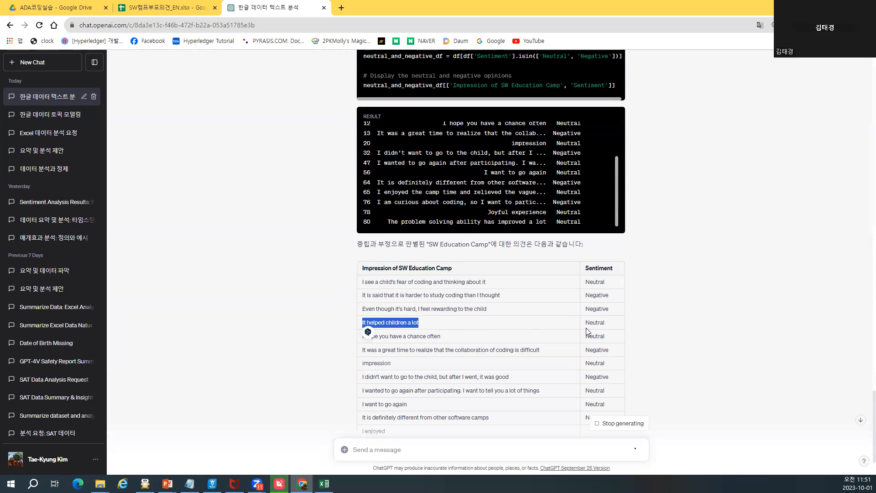
pyautogui.moveTo(589, 324); pyautogui.dragTo(622, 324)
pyautogui.click(549, 349)
pyautogui.doubleClick(386, 363)
pyautogui.click(589, 371)
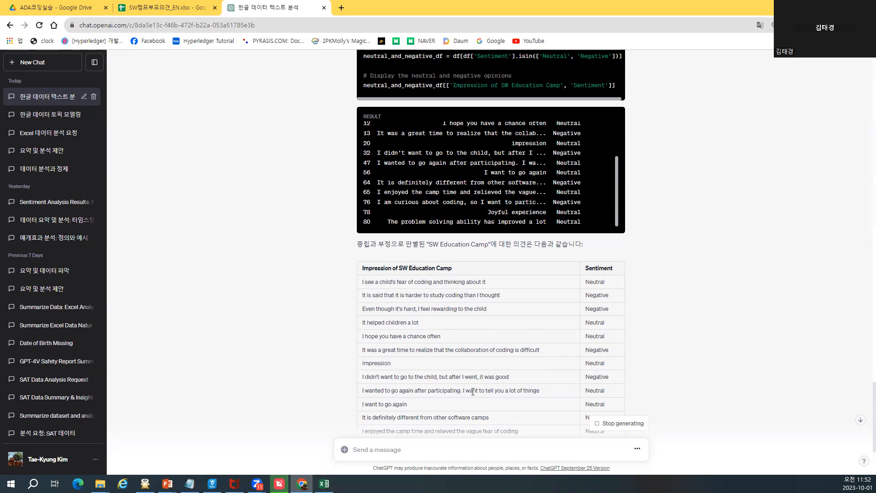
# Step: Check the sentiment labels given to "I want to go again" and "Joyful experience" in the opinions table
pyautogui.moveTo(419, 284); pyautogui.dragTo(366, 274)
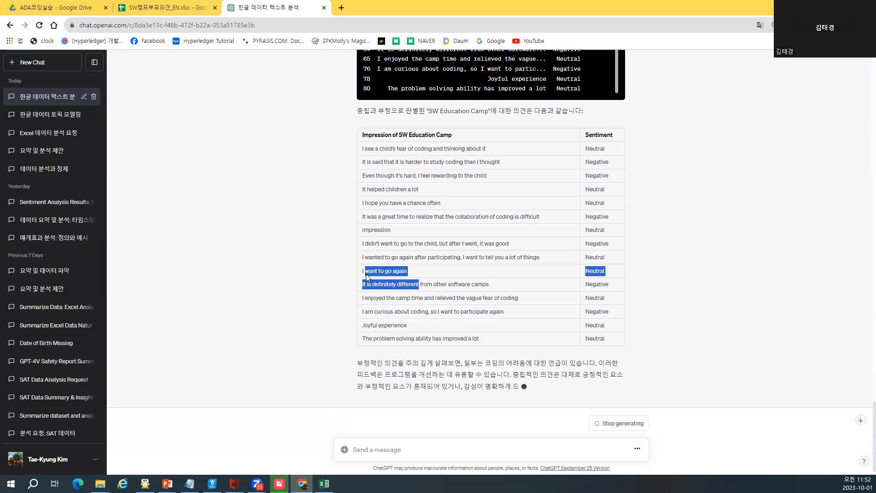
pyautogui.click(581, 276)
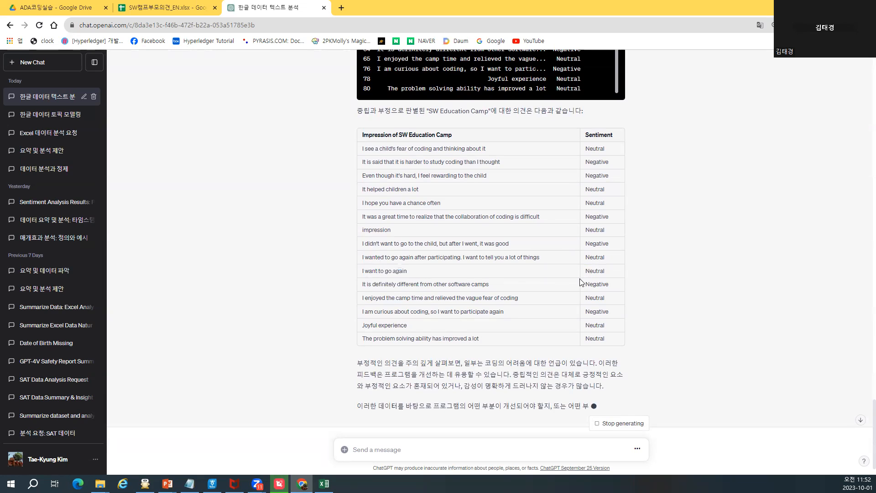
pyautogui.moveTo(414, 325); pyautogui.dragTo(363, 323)
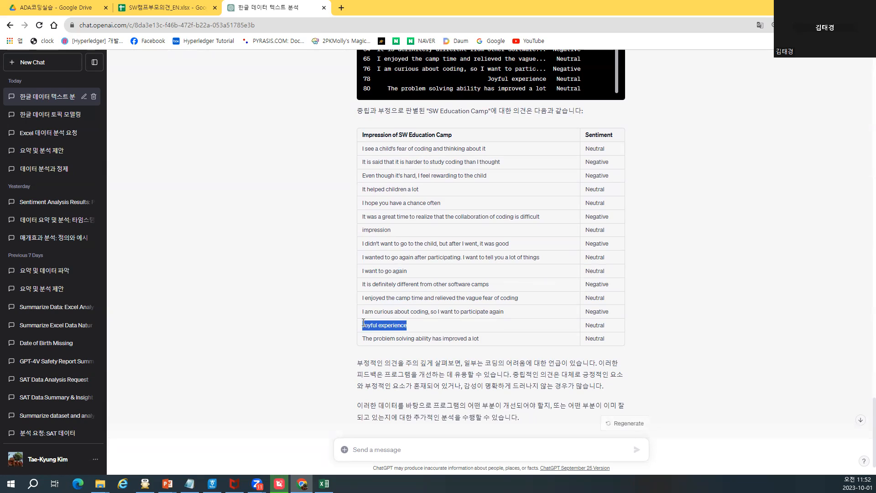
pyautogui.click(619, 328)
pyautogui.moveTo(618, 328); pyautogui.dragTo(587, 326)
pyautogui.click(587, 327)
# Step: Compare the proportions chart and its percentages with the table of neutral and negative opinions, highlighting the table rows
pyautogui.scroll(10, 466, 370)
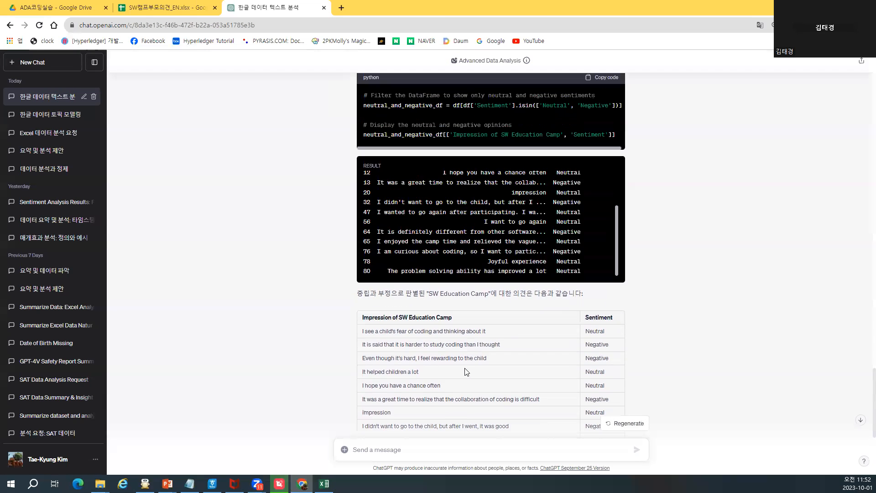
pyautogui.scroll(5, 701, 348)
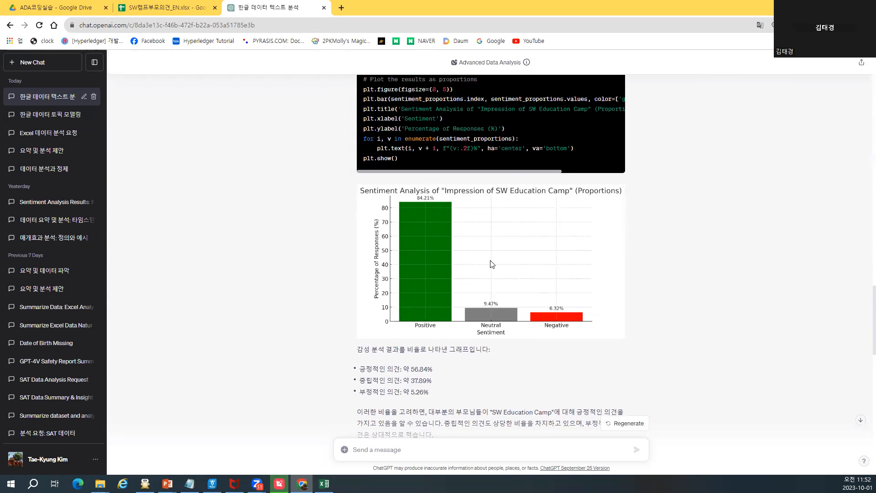
pyautogui.scroll(-4, 507, 319)
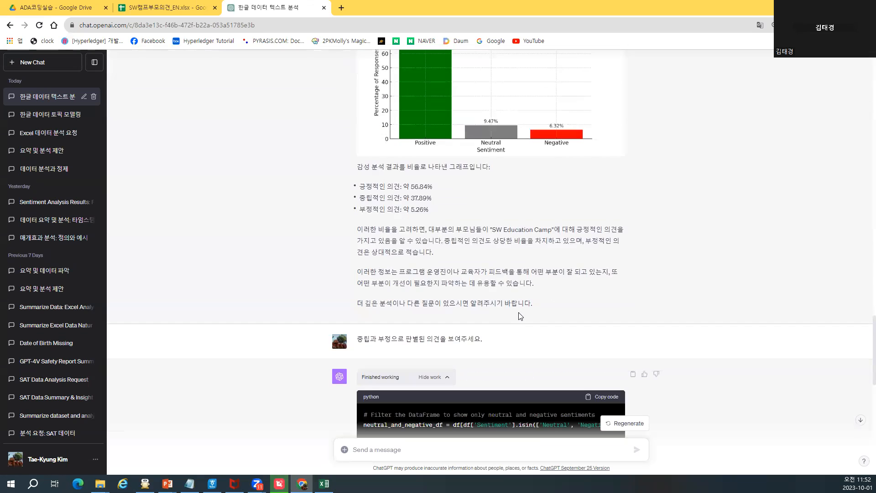
pyautogui.scroll(7, 520, 315)
pyautogui.scroll(2, 520, 315)
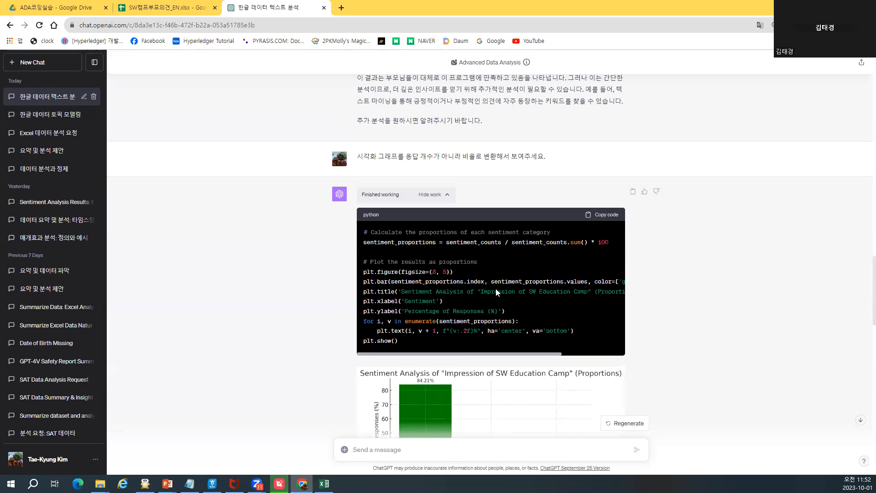
pyautogui.scroll(1, 471, 311)
pyautogui.scroll(-10, 471, 312)
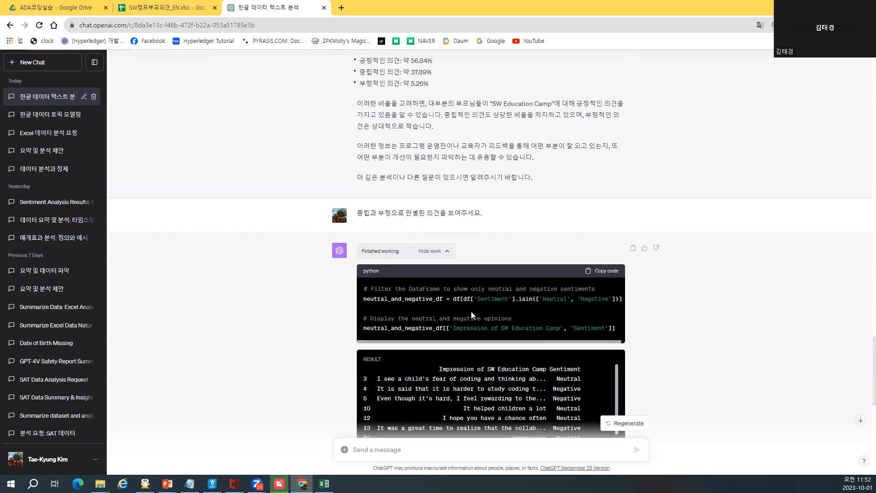
pyautogui.scroll(-10, 472, 315)
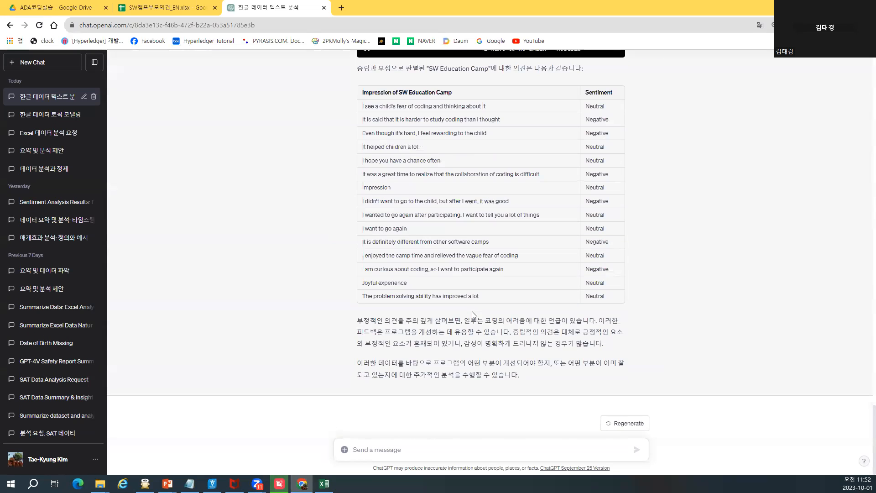
pyautogui.scroll(1, 473, 314)
pyautogui.moveTo(393, 152); pyautogui.dragTo(573, 341)
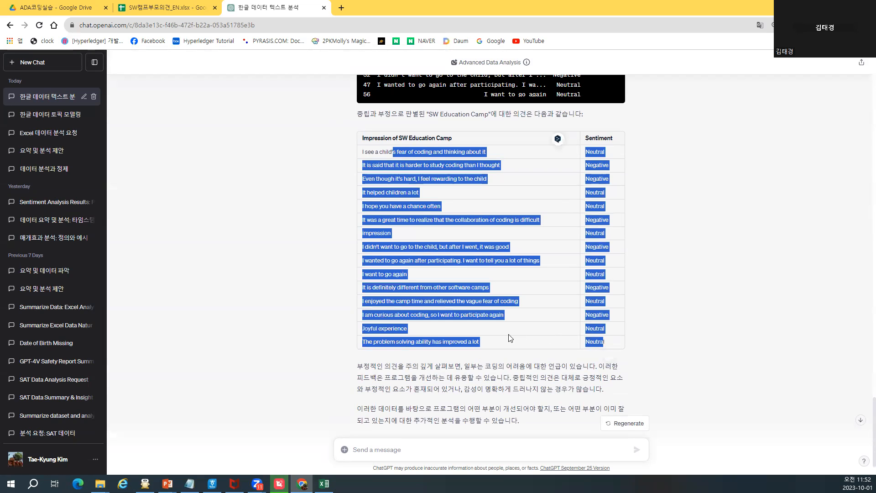
# Step: Review the filtering code and its raw output again, then highlight every opinion and sentiment label in the table
pyautogui.scroll(5, 523, 326)
pyautogui.scroll(10, 523, 324)
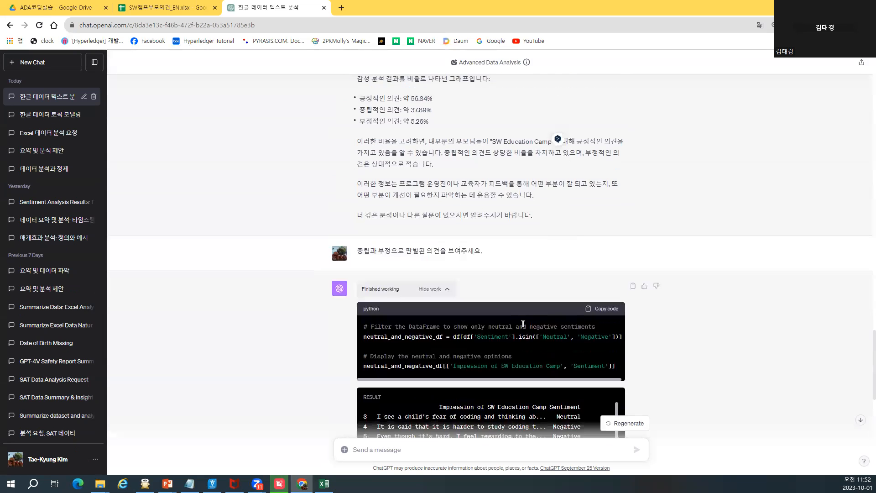
pyautogui.scroll(5, 524, 327)
pyautogui.scroll(-4, 481, 328)
pyautogui.scroll(5, 474, 315)
pyautogui.scroll(-5, 468, 298)
pyautogui.scroll(-10, 469, 301)
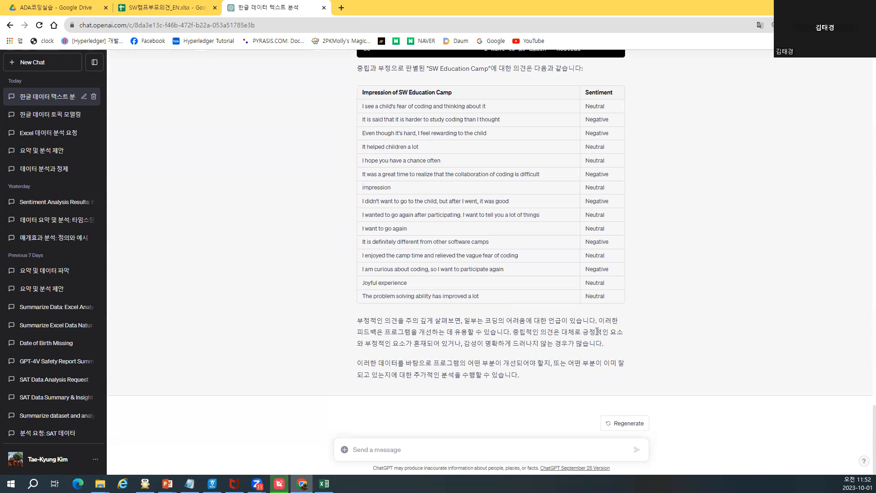
pyautogui.moveTo(363, 106); pyautogui.dragTo(616, 306)
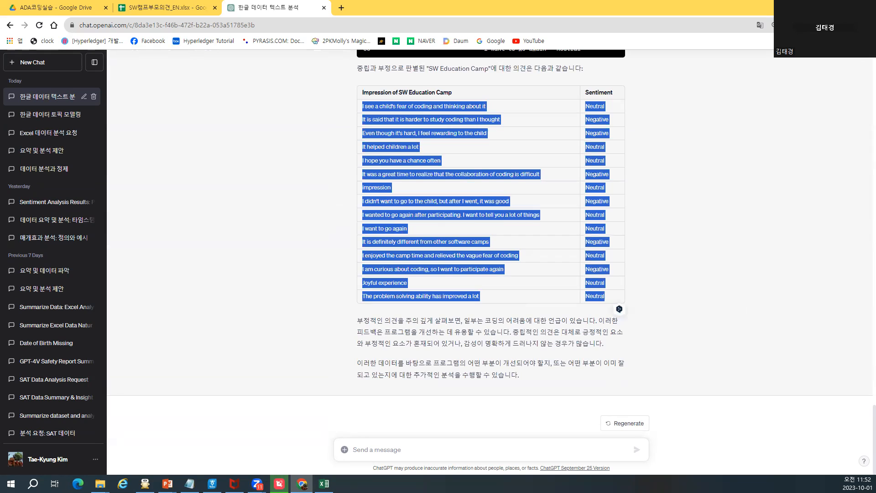
pyautogui.hotkey('alt', 'Tab')
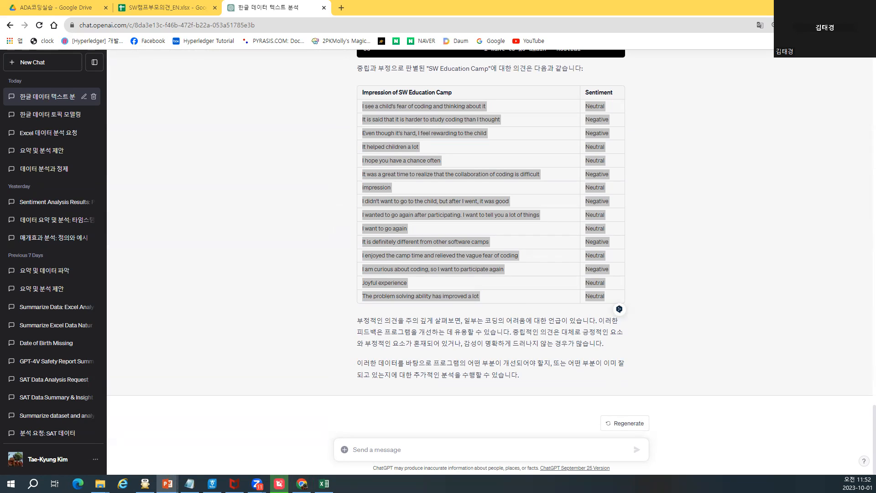
pyautogui.scroll(4, 486, 327)
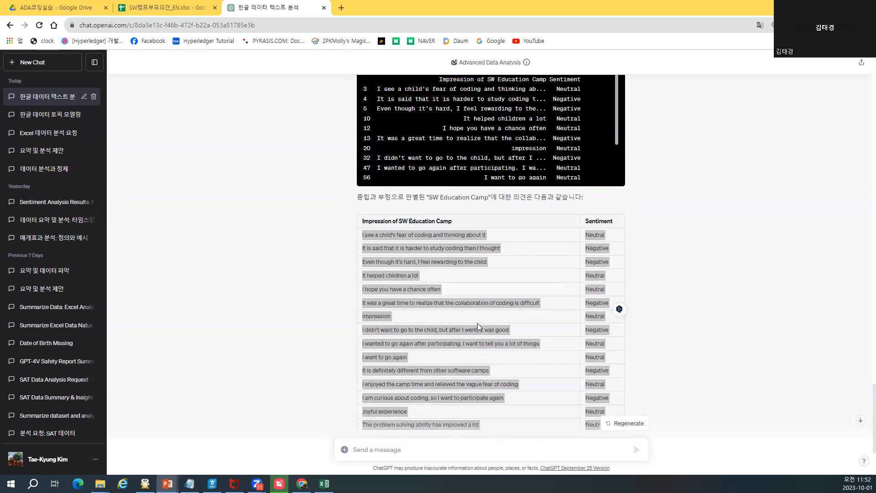
pyautogui.scroll(-4, 478, 326)
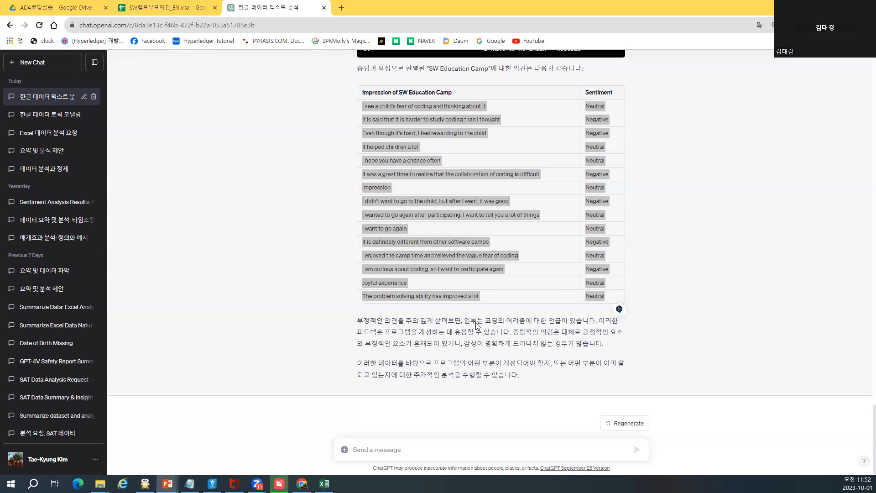
# Step: Copy the column name "What you want in the future" from the data summary at the start of the conversation
pyautogui.scroll(15, 478, 364)
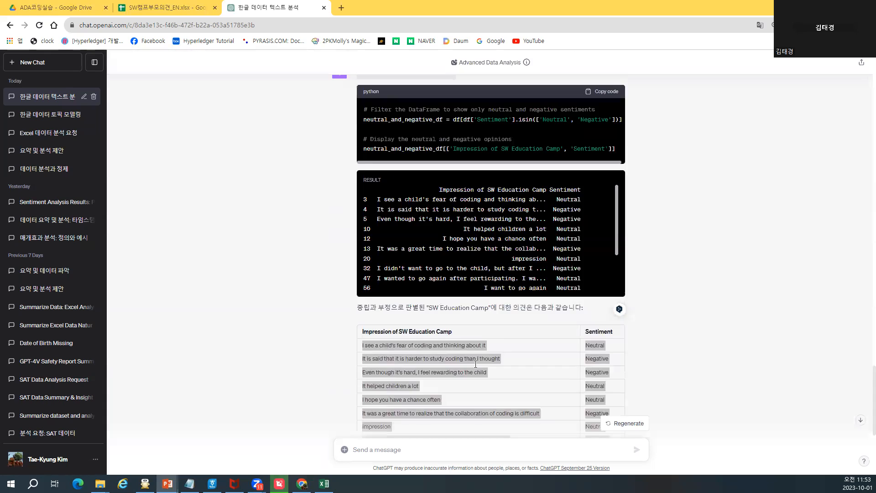
pyautogui.scroll(20, 473, 363)
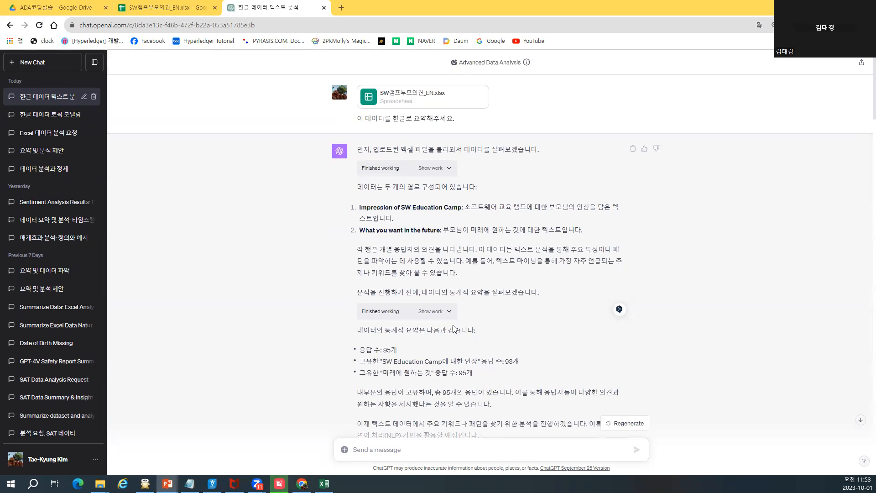
pyautogui.scroll(-7, 452, 325)
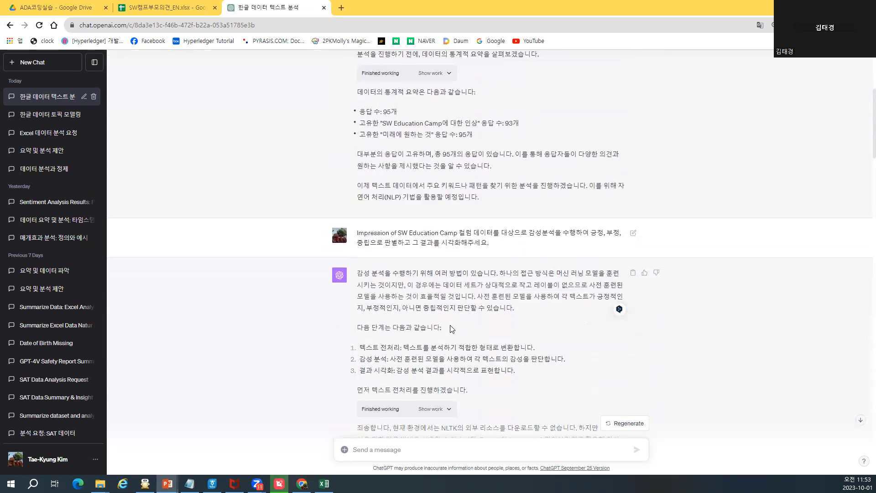
pyautogui.scroll(3, 447, 320)
pyautogui.scroll(2, 441, 317)
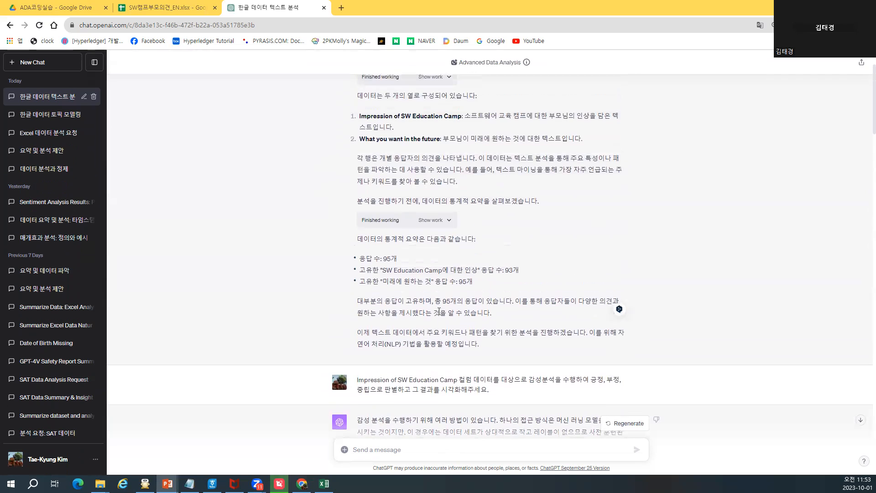
pyautogui.moveTo(361, 138); pyautogui.dragTo(441, 139)
pyautogui.hotkey('ctrl', 'c')
pyautogui.scroll(-20, 477, 340)
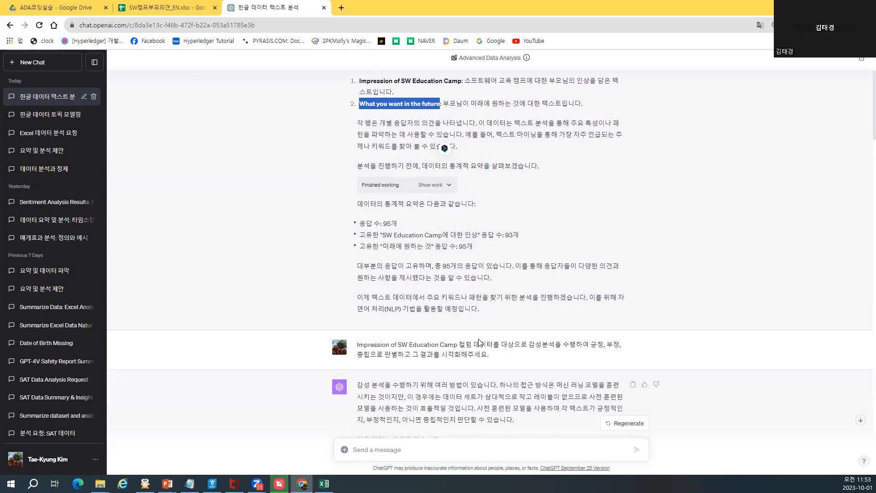
pyautogui.click(437, 449)
pyautogui.hotkey('ctrl', 'v')
pyautogui.scroll(-6, 539, 449)
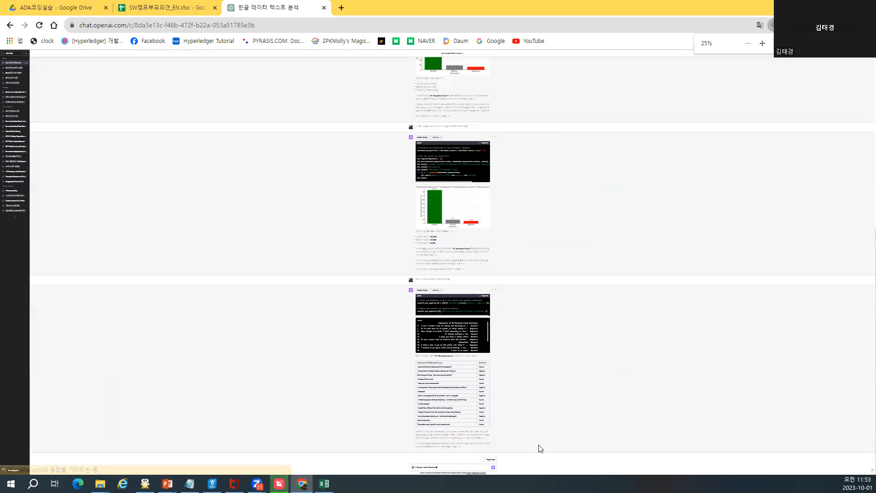
pyautogui.scroll(3, 380, 324)
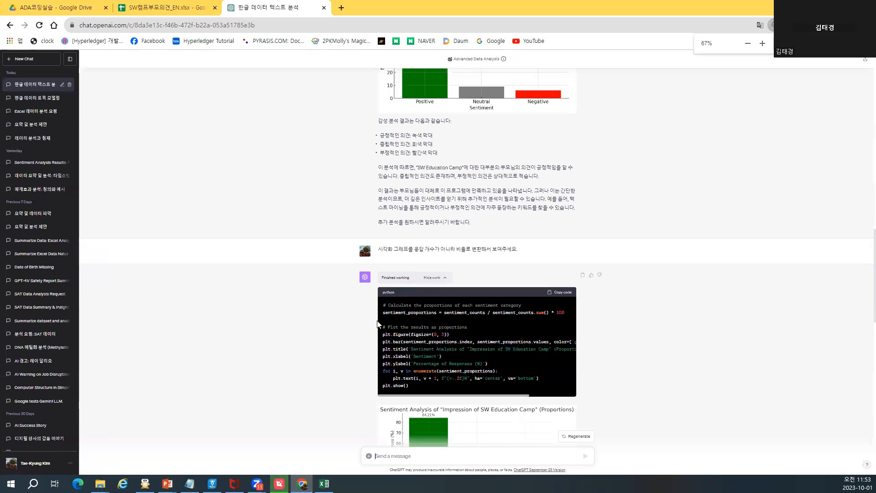
pyautogui.scroll(2, 378, 324)
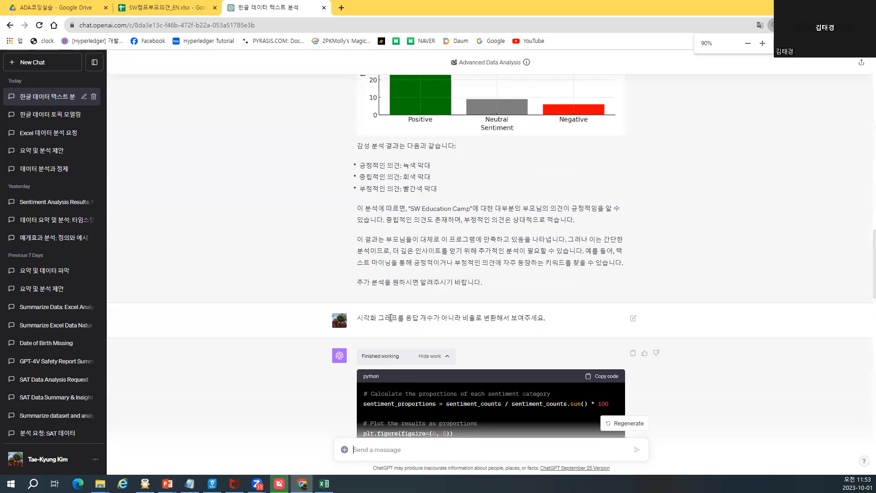
# Step: Ask ChatGPT "What you want in the future 컬럼에서 부모들이 바라는 바를 요약해서 정리해주세요."
pyautogui.scroll(-10, 549, 298)
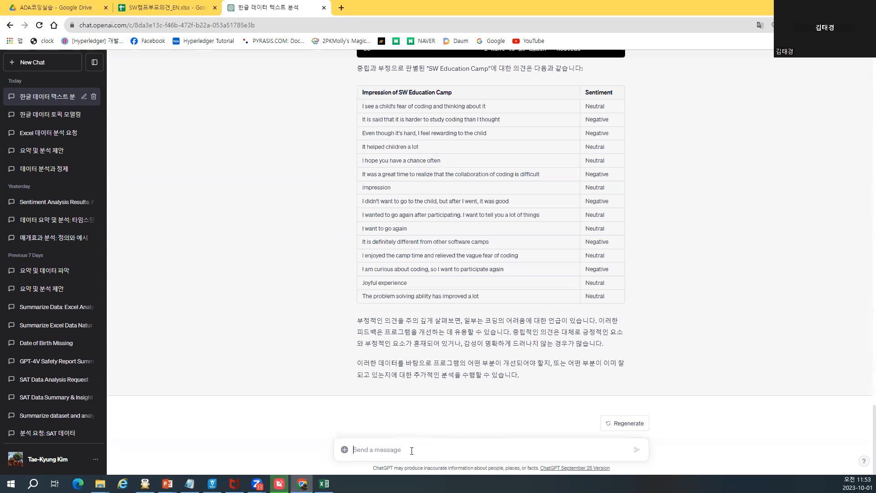
pyautogui.hotkey('ctrl', 'v')
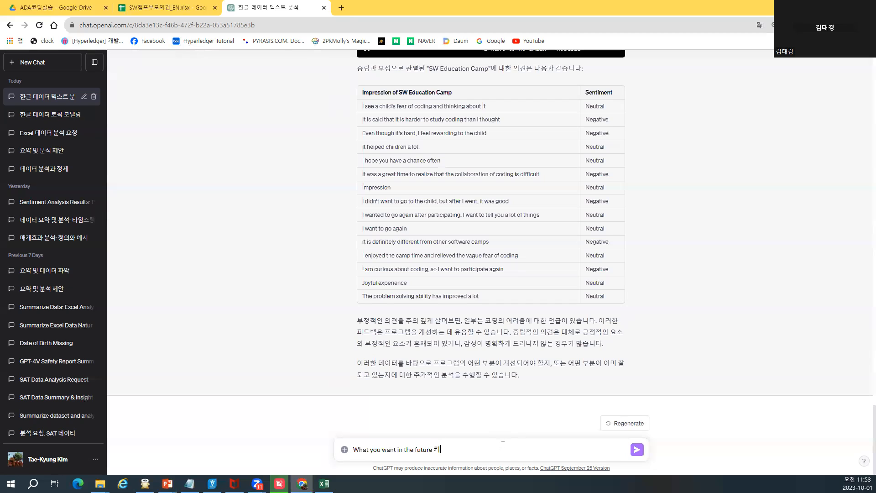
pyautogui.write('컬럼에서')
pyautogui.write(' 부모들이 바라는 배')
pyautogui.write('를 요약')
pyautogui.write('해서 정리해주세요.')
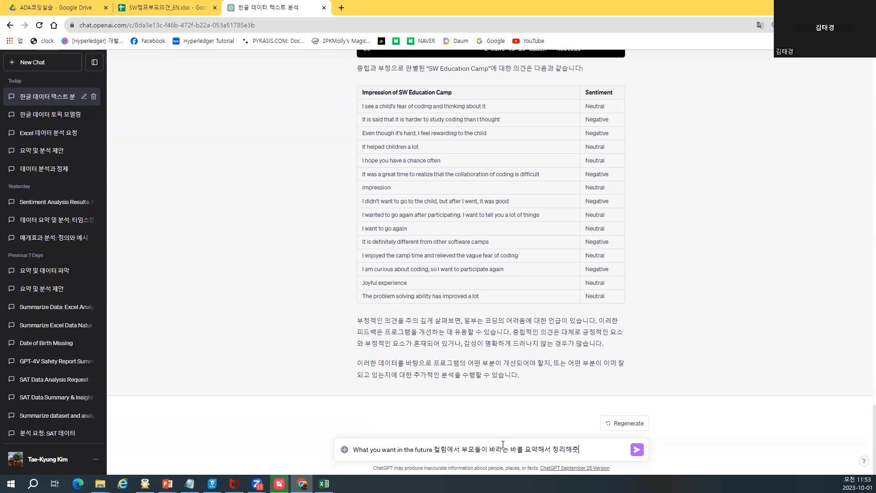
pyautogui.press('Return')
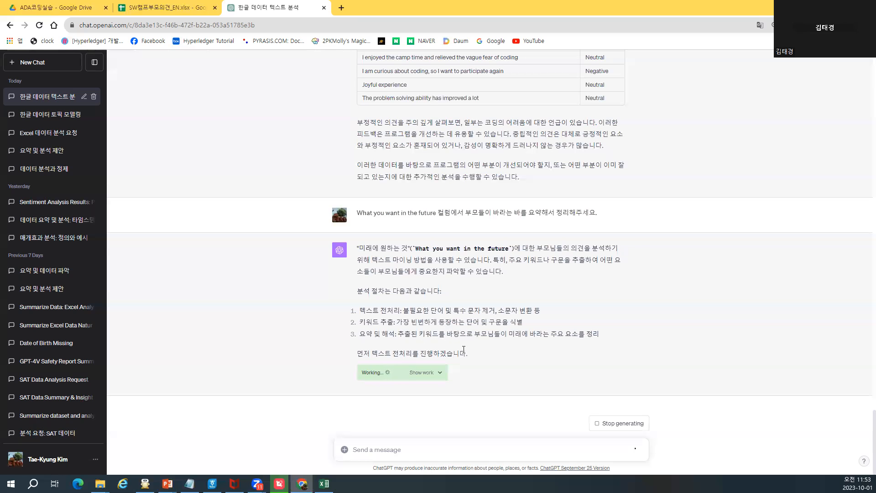
# Step: Reveal the code behind the answer and highlight the list of most common words in its result
pyautogui.click(434, 372)
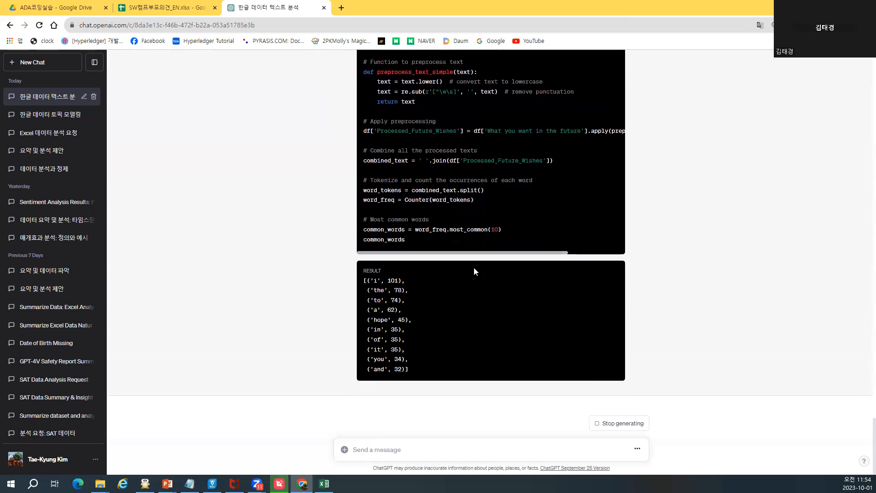
pyautogui.moveTo(369, 269); pyautogui.dragTo(417, 341)
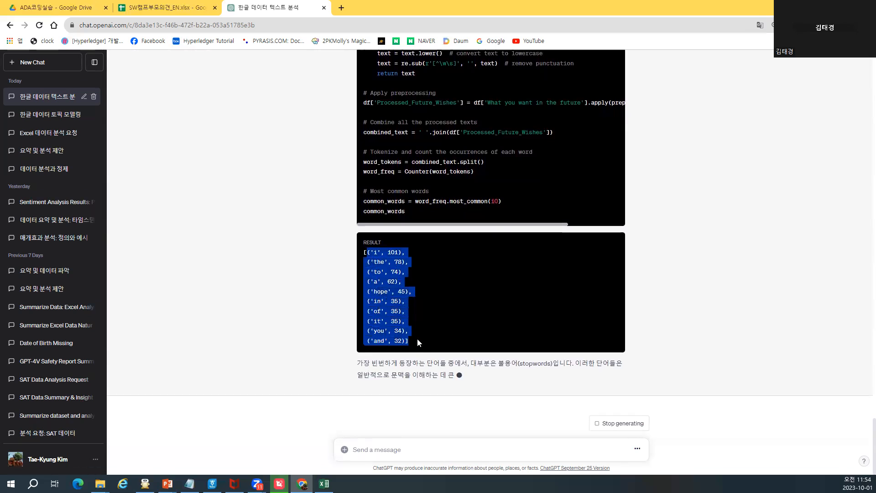
pyautogui.click(415, 292)
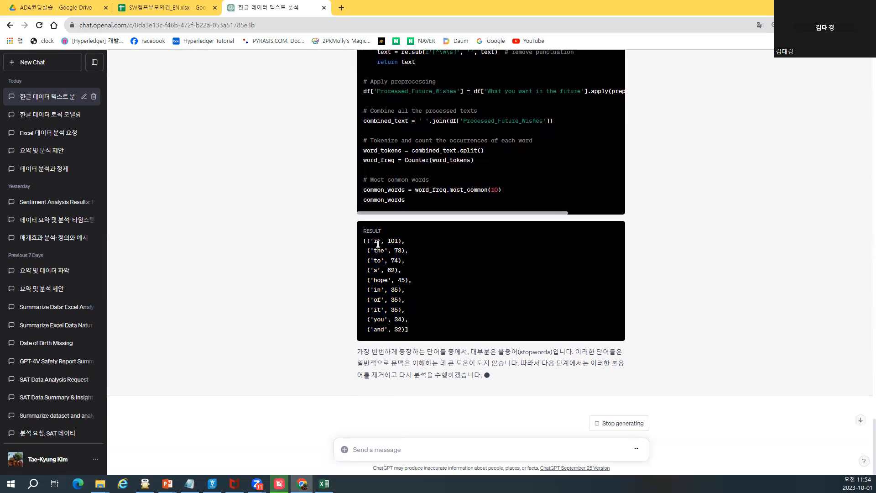
pyautogui.moveTo(370, 241); pyautogui.dragTo(416, 328)
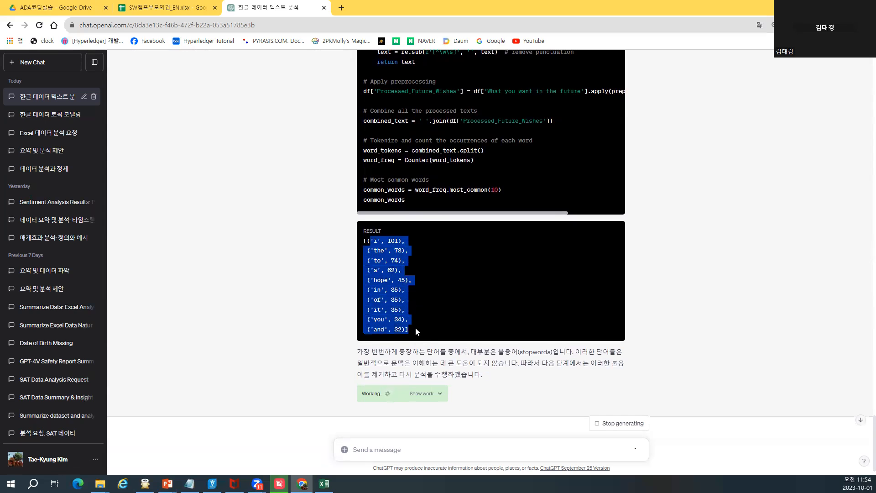
pyautogui.click(393, 256)
pyautogui.moveTo(371, 242); pyautogui.dragTo(429, 329)
pyautogui.click(430, 328)
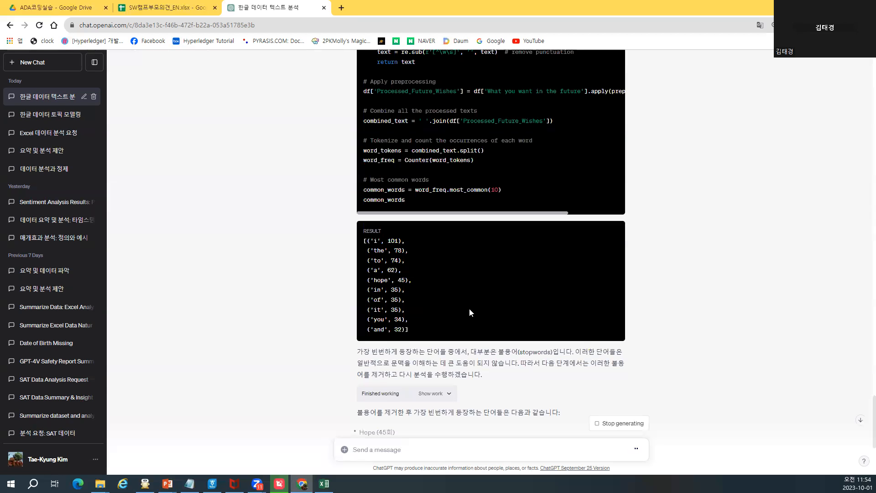
# Step: Highlight the remark about stopwords and read the keyword list and the summary of parents' wishes below it
pyautogui.moveTo(491, 352); pyautogui.dragTo(559, 352)
pyautogui.scroll(-5, 481, 350)
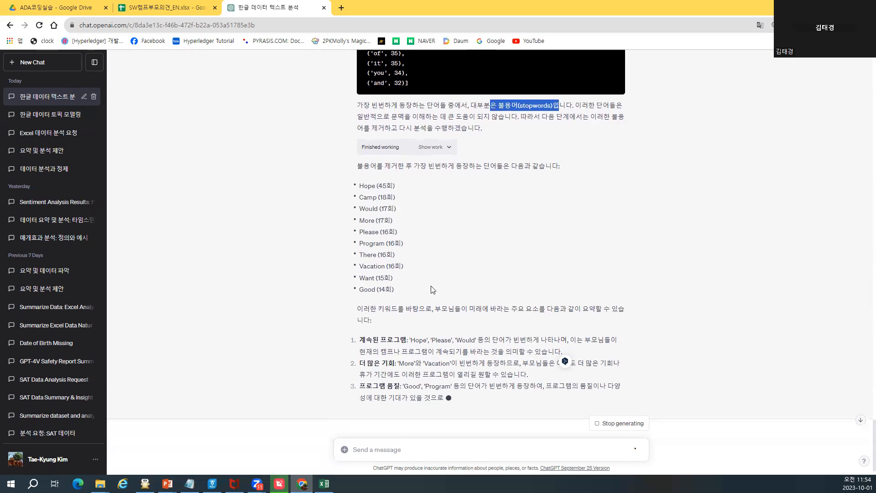
pyautogui.scroll(-1, 455, 287)
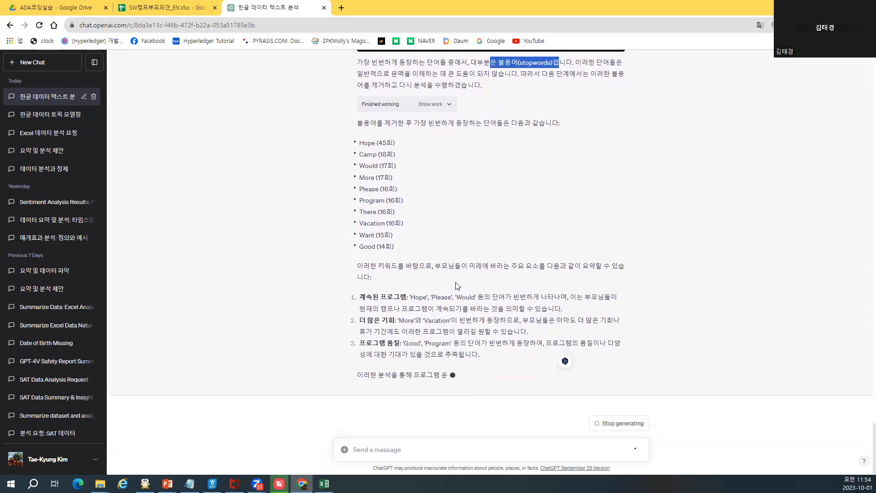
# Step: Send the request "NLP를 사용하지 말고 ChatGPT 기능을 사용하여 What you want in the future 컬럼의 내용을 요약해주세요."
pyautogui.click(441, 452)
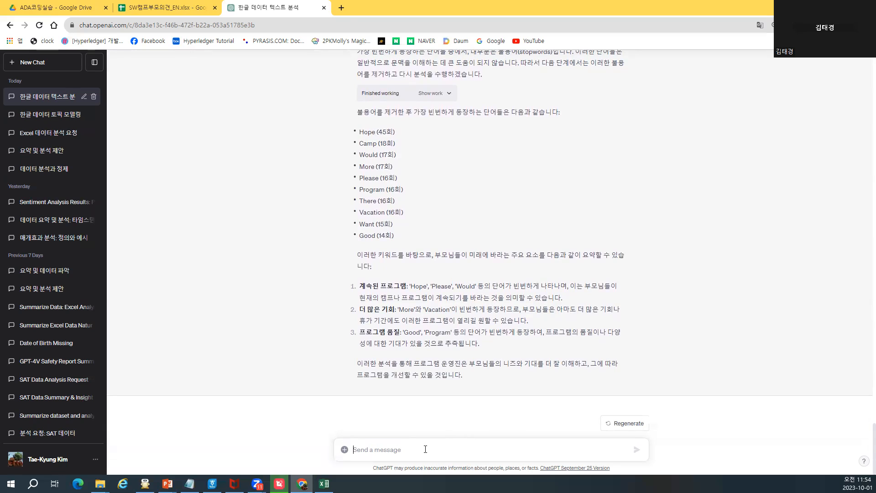
pyautogui.write('ㅜㄷ')
pyautogui.press('BackSpace')
pyautogui.press('BackSpace')
pyautogui.write('NLP루ㅡㄹ 상용하지')
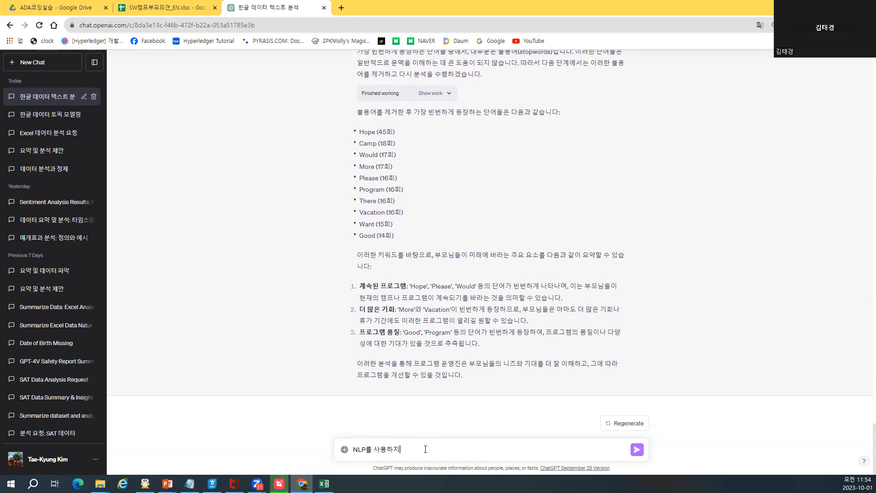
pyautogui.write(' 안고 ㄷ')
pyautogui.hotkey('ctrl', 'v')
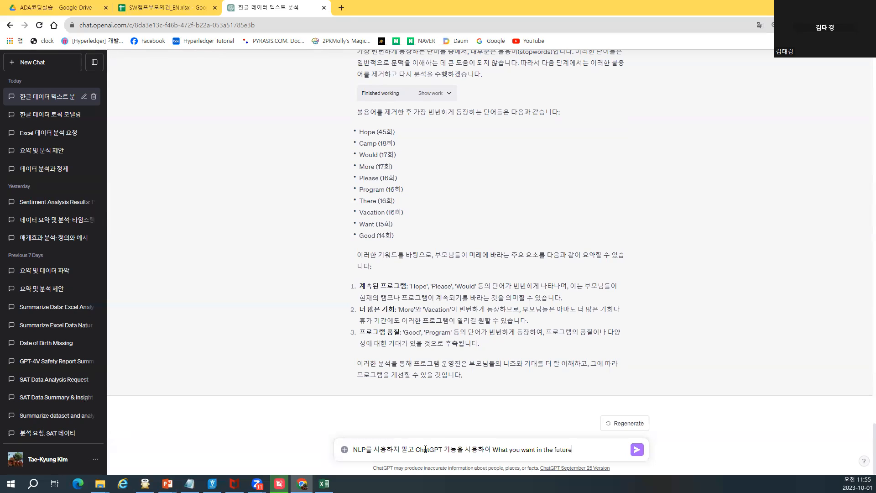
pyautogui.write('컬럼의 내용 ㅇ')
pyautogui.write(' 요약해')
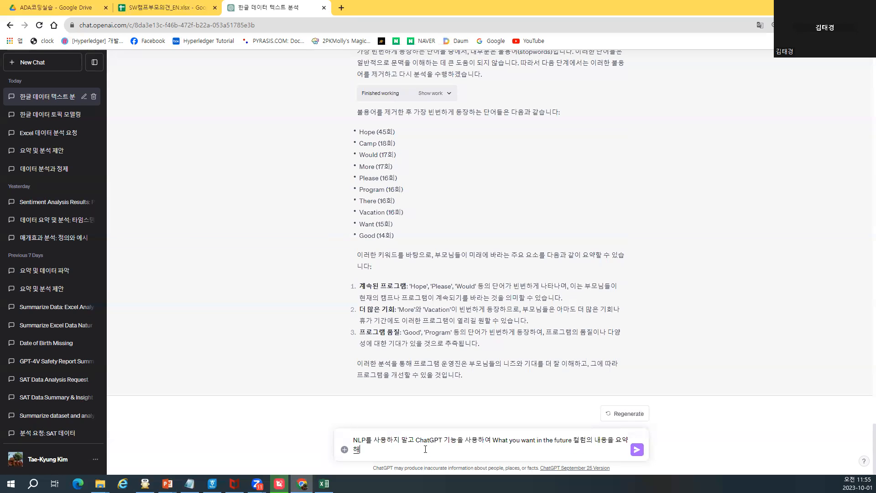
pyautogui.write('주세요.')
pyautogui.press('Return')
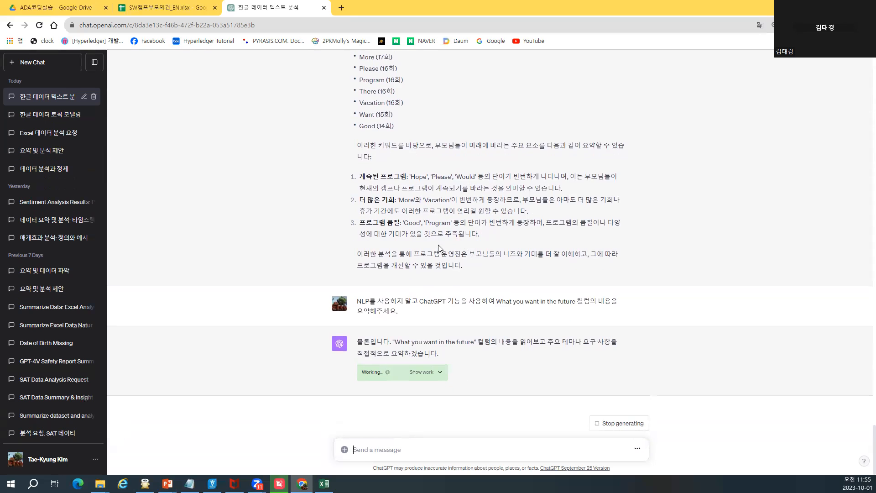
# Step: Reveal the code of the new answer and compare the sampled responses with the summarized themes
pyautogui.click(434, 373)
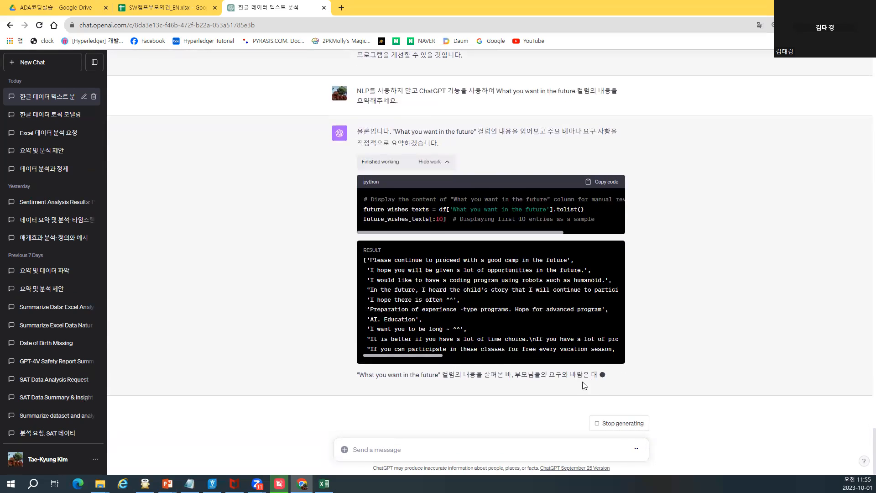
pyautogui.moveTo(348, 377); pyautogui.dragTo(544, 375)
pyautogui.click(545, 375)
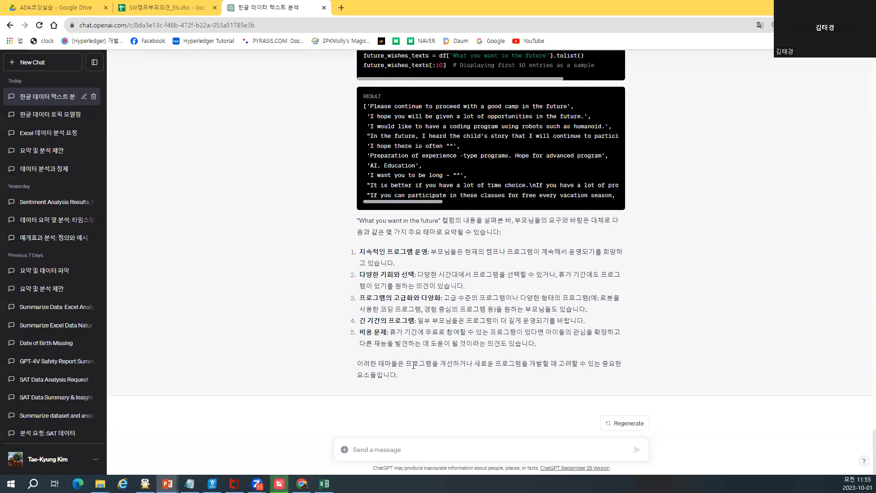
pyautogui.scroll(4, 416, 365)
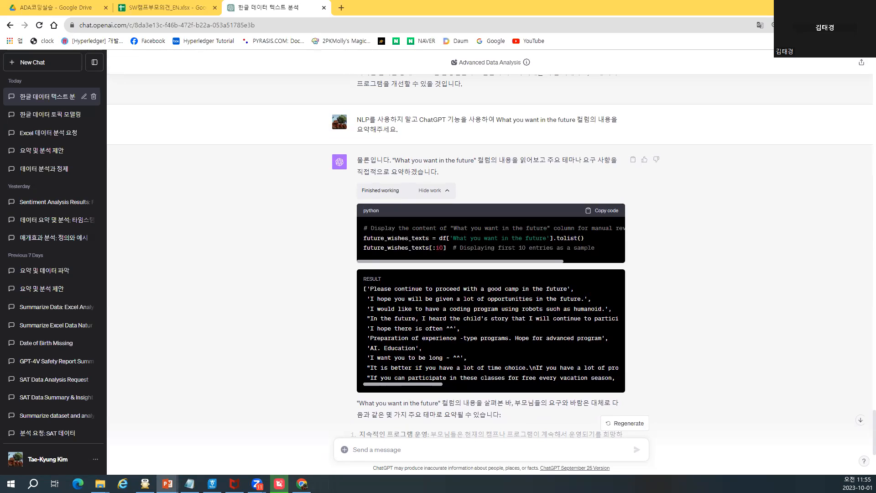
pyautogui.click(100, 484)
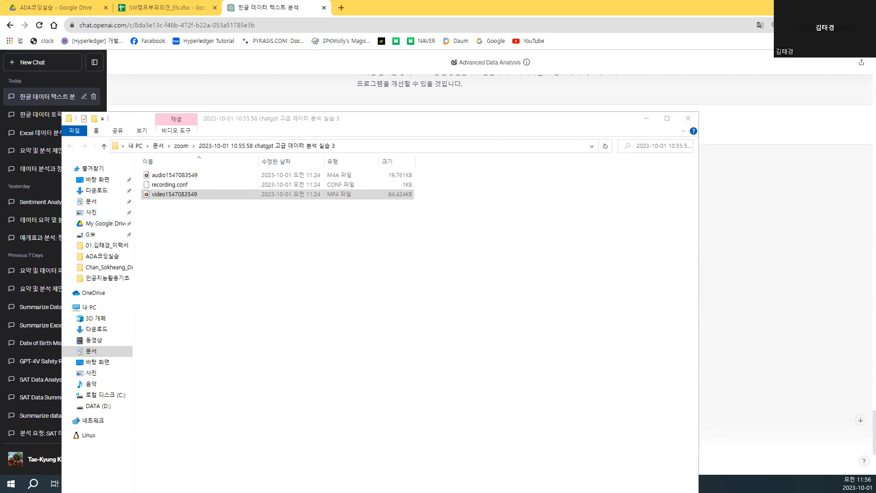
pyautogui.click(760, 276)
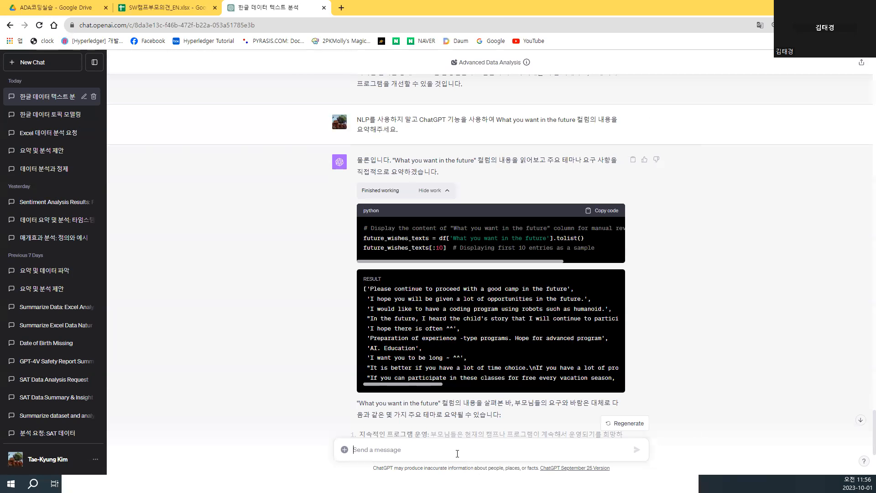
# Step: Paste the parents' responses about their future wishes into the message and add an empty line above them
pyautogui.hotkey('ctrl', 'v')
pyautogui.scroll(5, 456, 452)
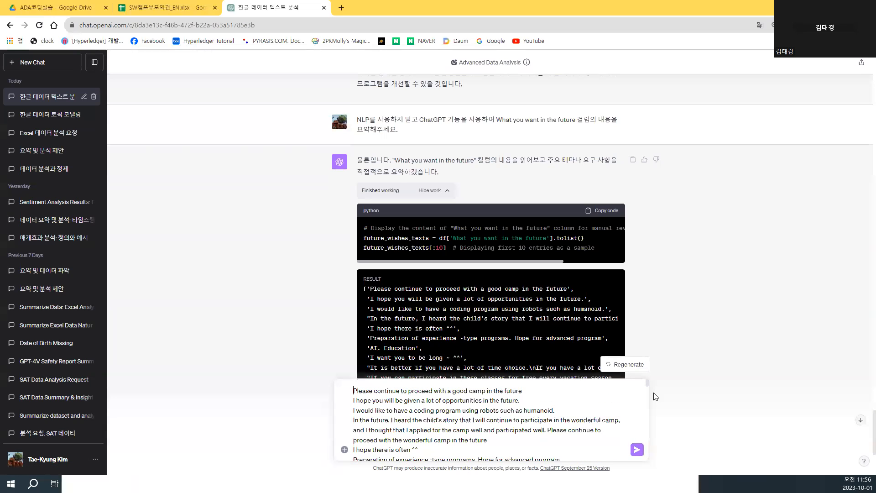
pyautogui.hotkey('shift', 'Return')
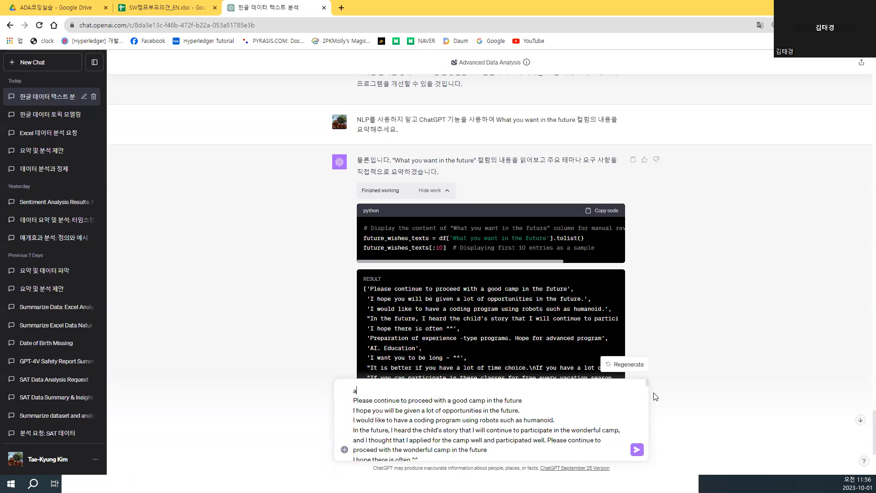
# Step: Write "아래 데이터는 부모들의 캠프 프로그램에 대해 바라는 점이다. 이 내용을 요약해서 정리해주세요." above the pasted responses and send the message
pyautogui.write('아래 데이터는 부모들의 바라는 바르')
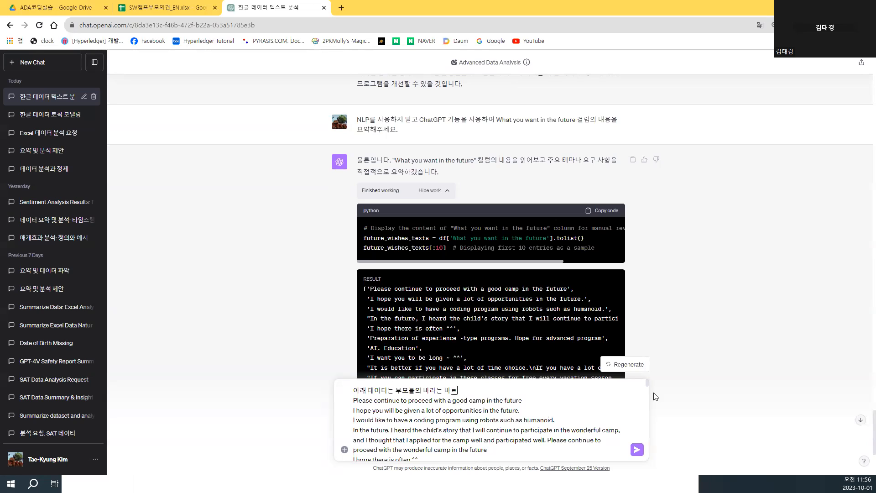
pyautogui.write(' 바이고')
pyautogui.write('이다.')
pyautogui.press('BackSpace')
pyautogui.press('BackSpace')
pyautogui.press('BackSpace')
pyautogui.press('BackSpace')
pyautogui.write('캠프 프로그램에 대해 바라는 점이다. 이 내용을 요약')
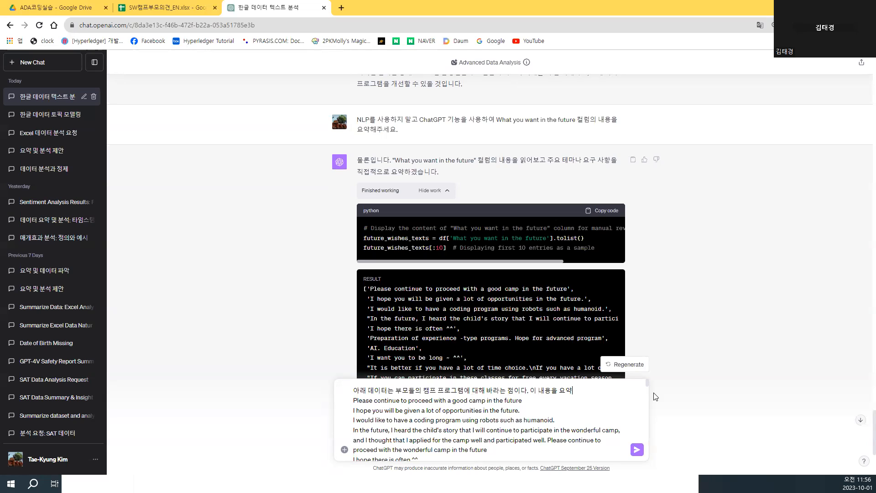
pyautogui.write('해서 정리해주세요.')
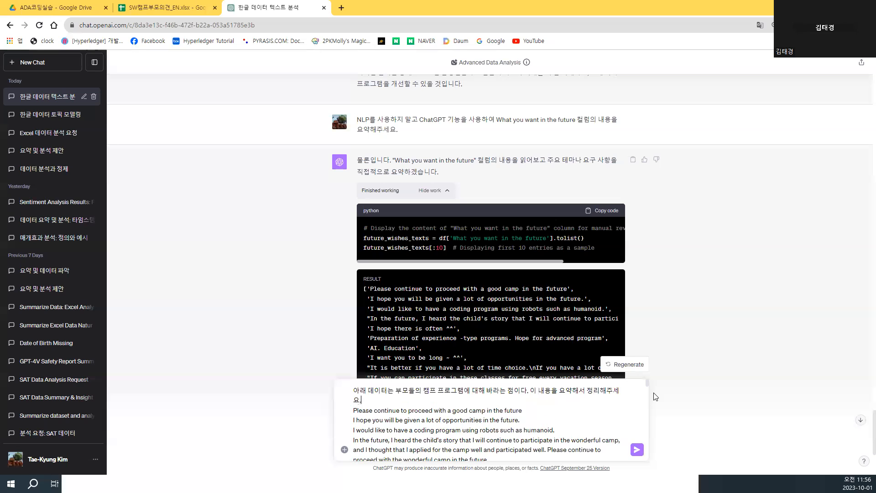
pyautogui.press('Return')
# Step: Review the pasted responses in the sent message and read the theme summary generated from them
pyautogui.scroll(-10, 649, 386)
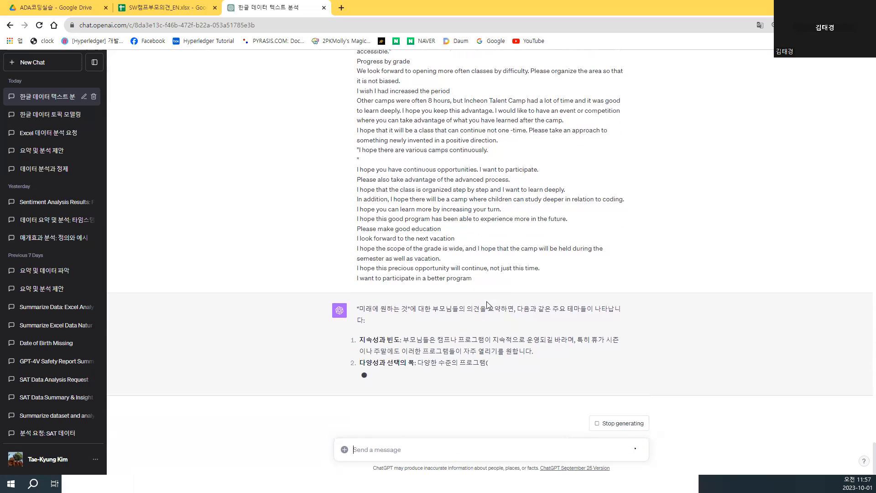
pyautogui.scroll(2, 480, 267)
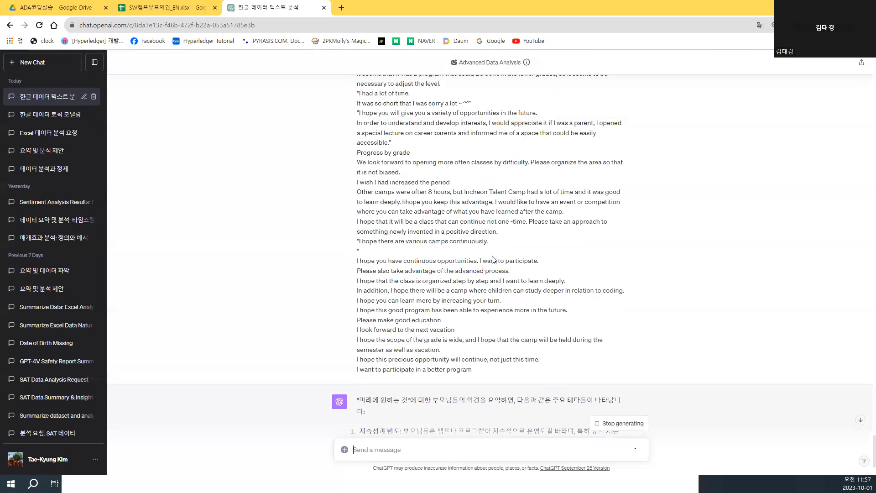
pyautogui.scroll(-3, 499, 261)
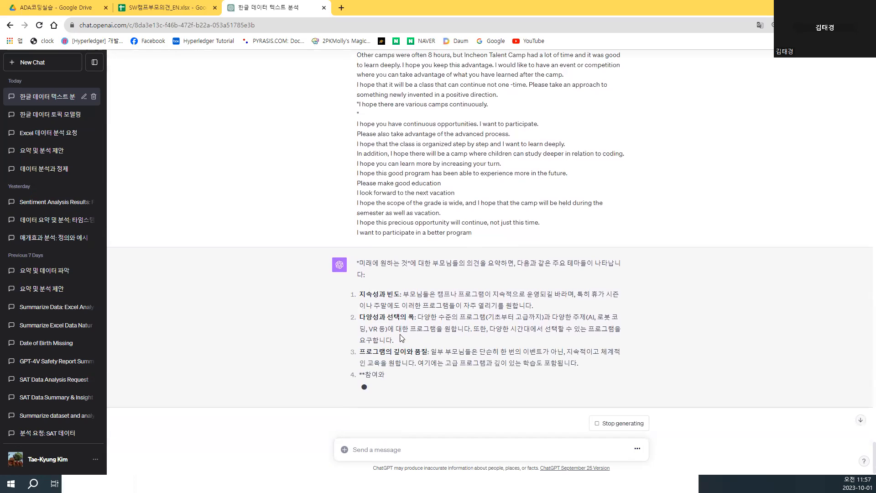
pyautogui.scroll(10, 402, 337)
pyautogui.scroll(15, 438, 338)
pyautogui.scroll(-20, 461, 320)
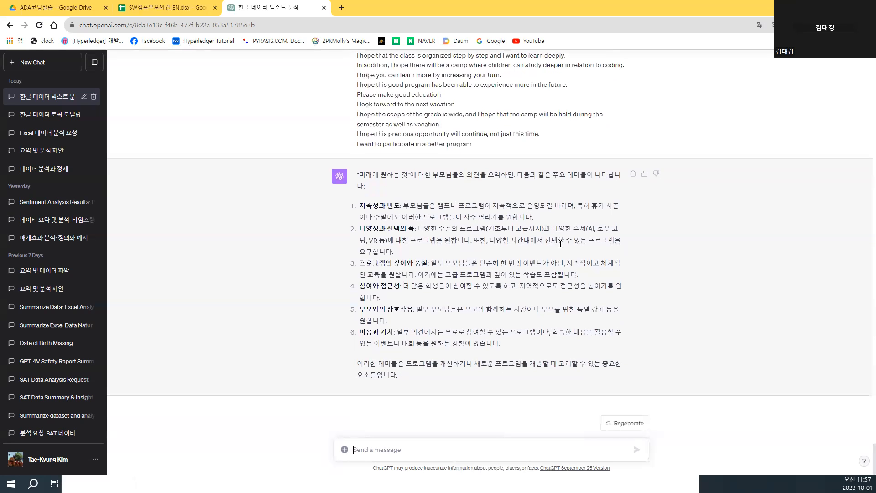
# Step: Look back through the conversation, from the pasted responses up to the uploaded spreadsheet and first data summary
pyautogui.scroll(15, 529, 346)
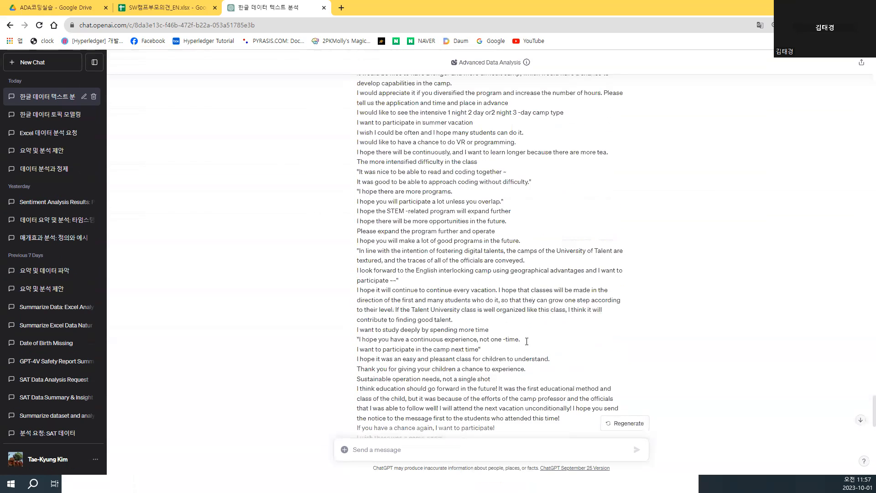
pyautogui.scroll(10, 528, 340)
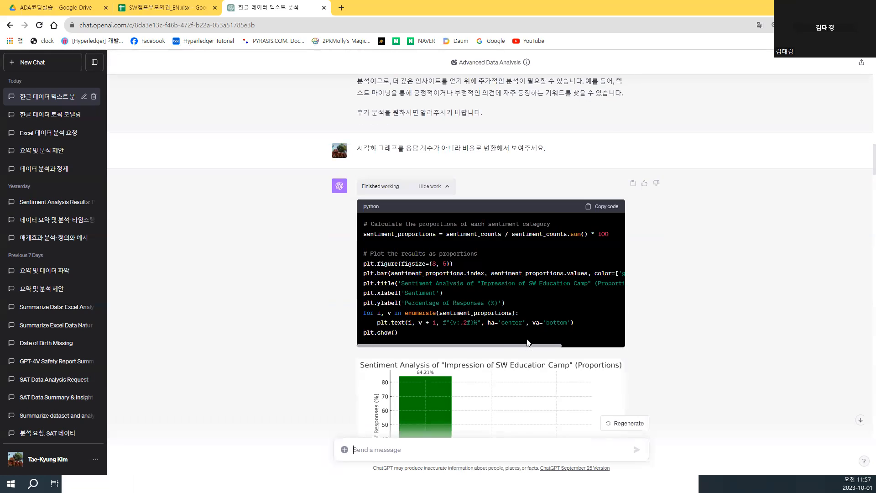
pyautogui.scroll(20, 528, 343)
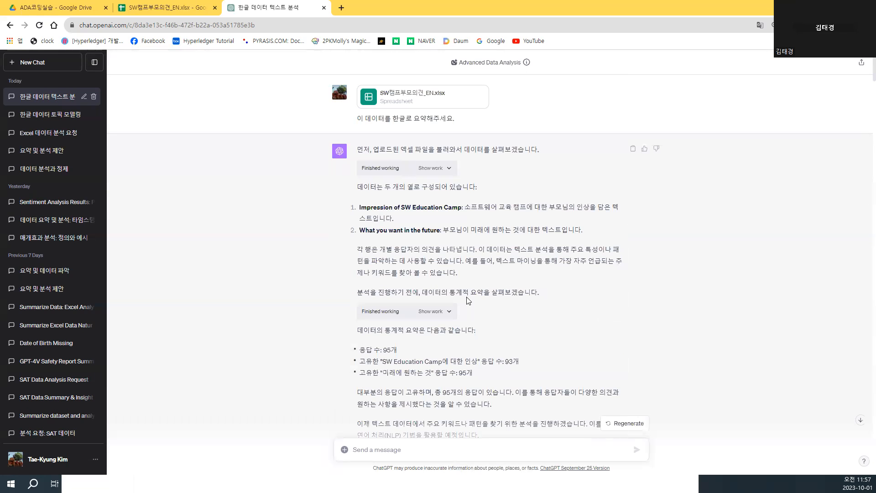